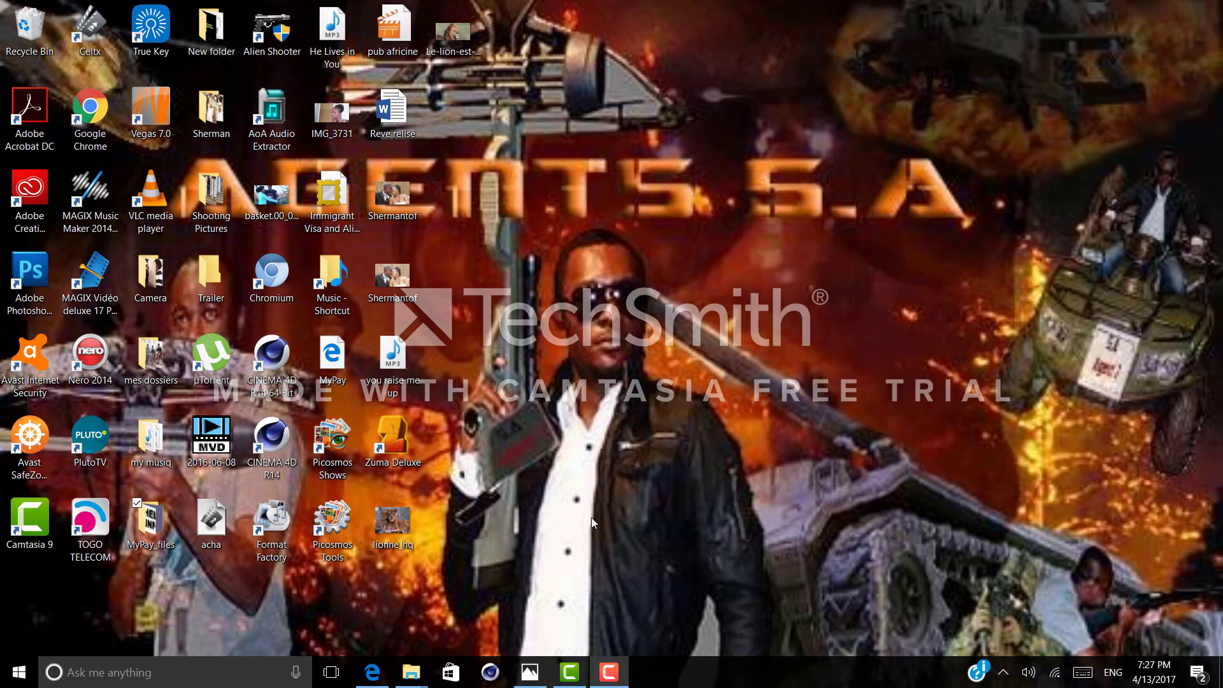
# Open the Windows Cortana search panel from the taskbar's 'Ask me anything' box.
pyautogui.click(204, 674)
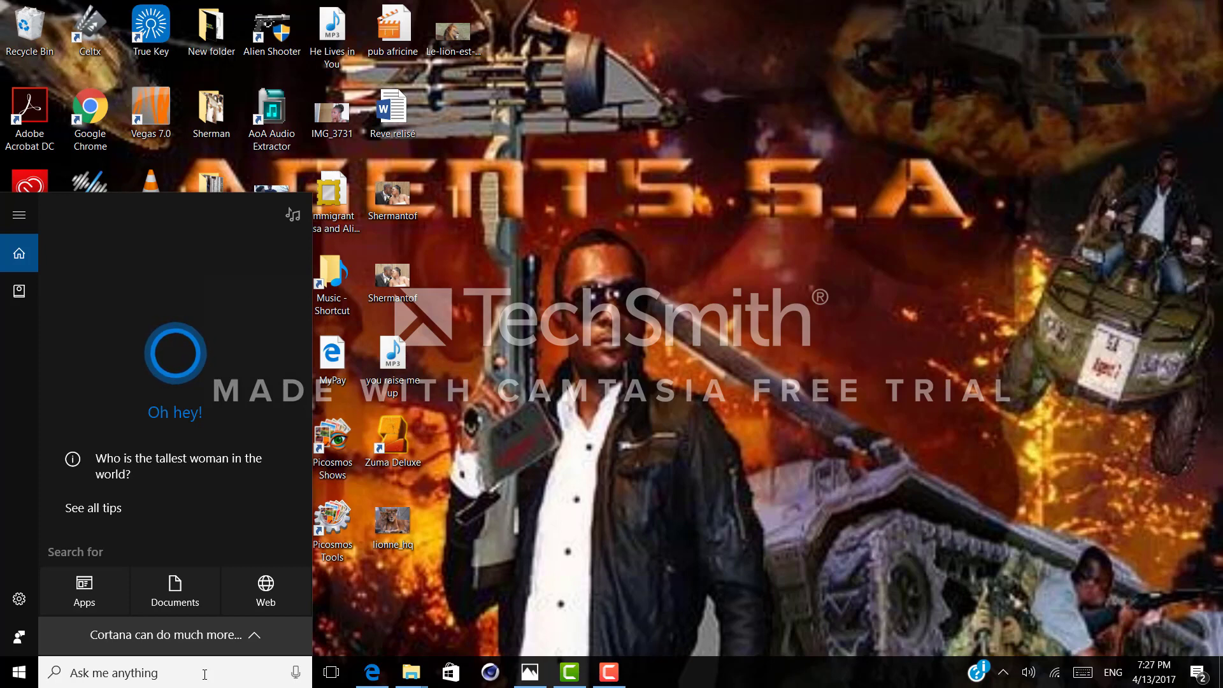
# Search 'phot' and launch Adobe Photoshop CC 2015.5 from the Apps results.
pyautogui.write('phot')
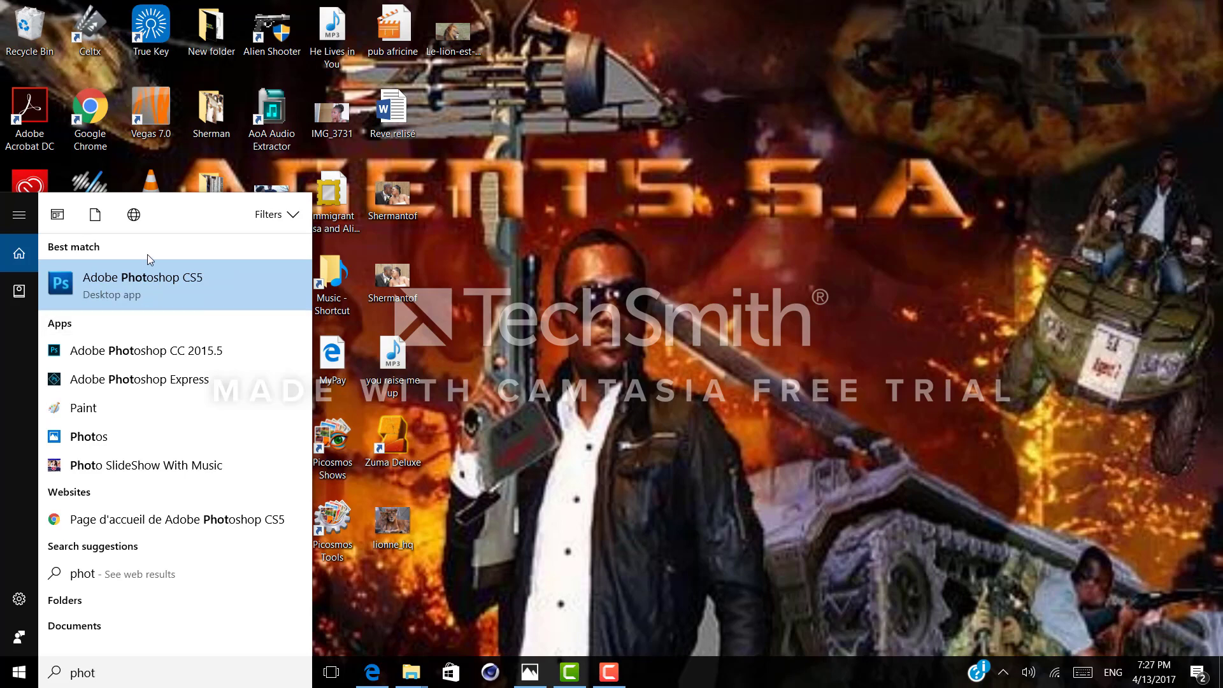
pyautogui.click(129, 353)
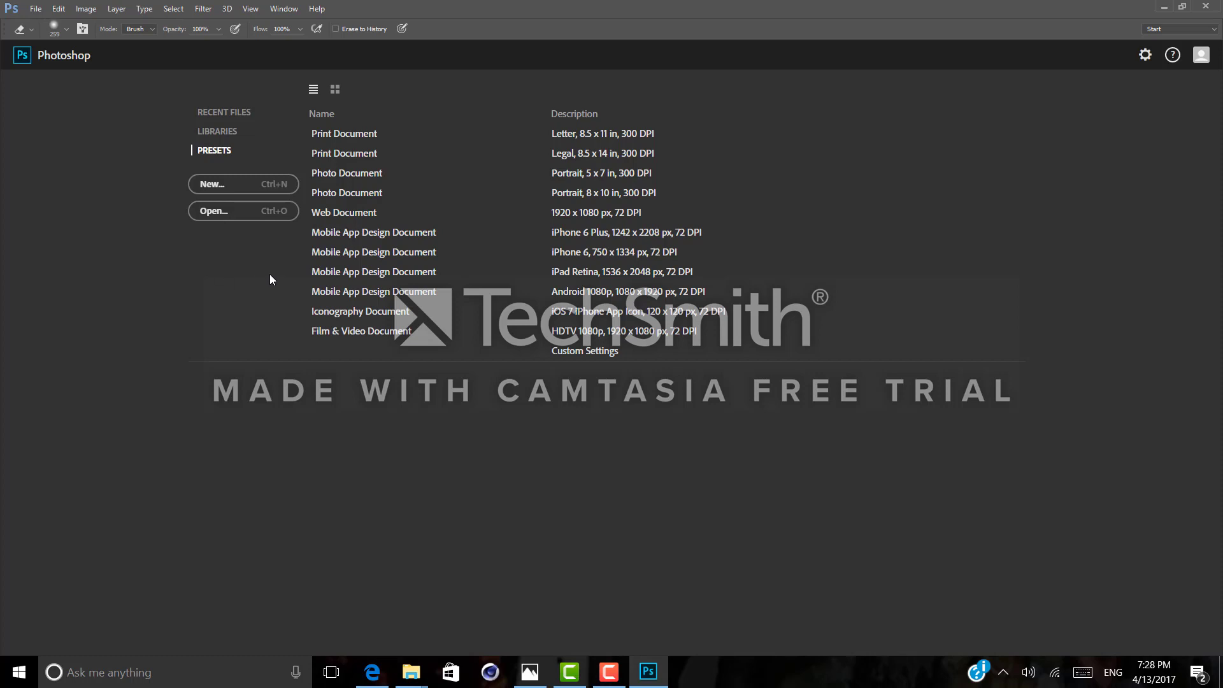
# Create blank 7 × 5 in, 300 ppi document Untitled-1, then minimize Photoshop.
pyautogui.click(217, 186)
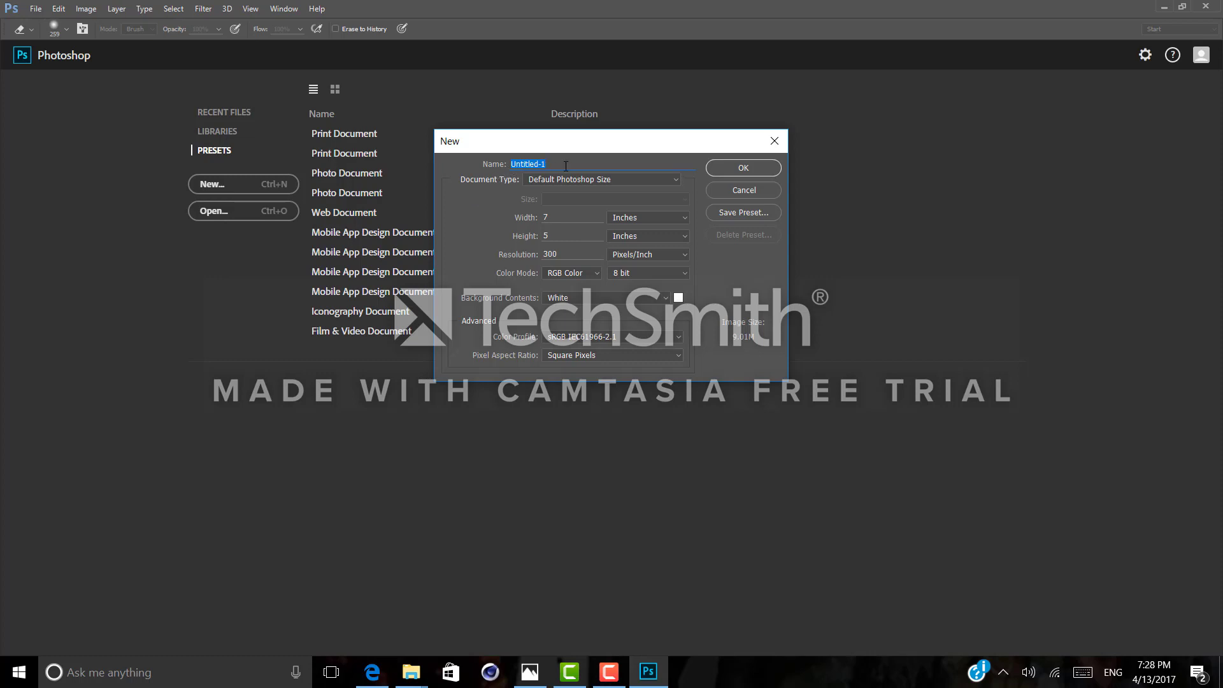
pyautogui.write('N')
pyautogui.write('ettete')
pyautogui.click(757, 170)
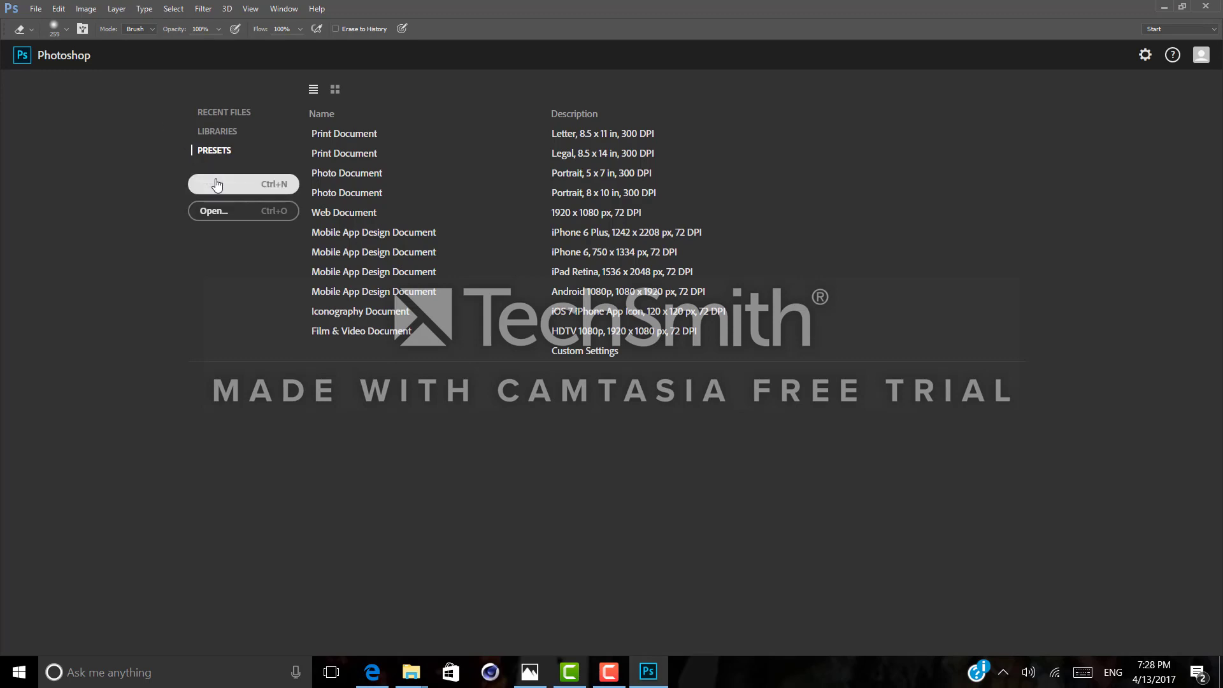
pyautogui.click(217, 185)
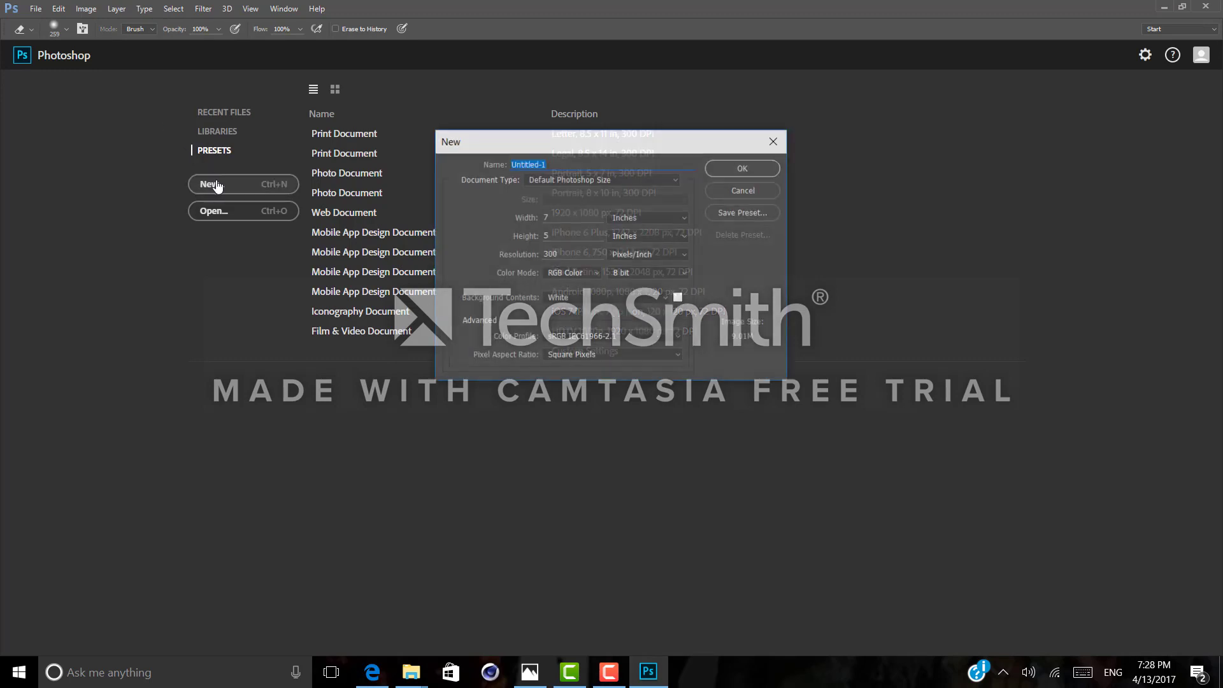
pyautogui.click(727, 167)
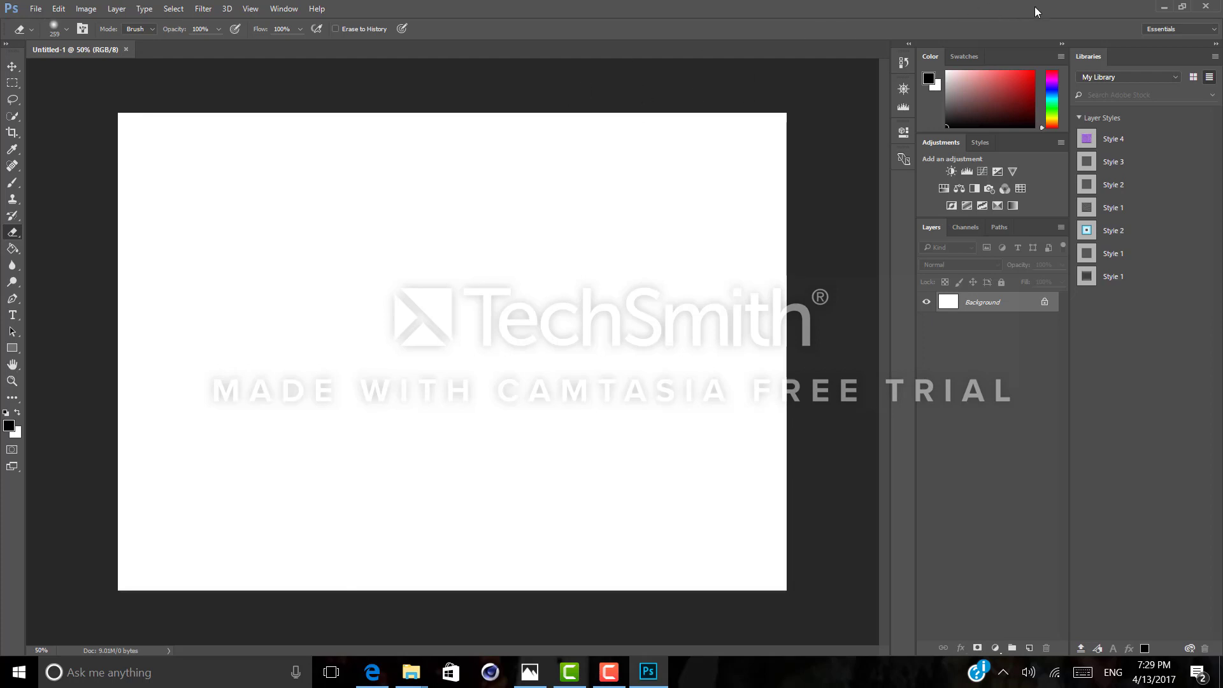
pyautogui.click(1163, 7)
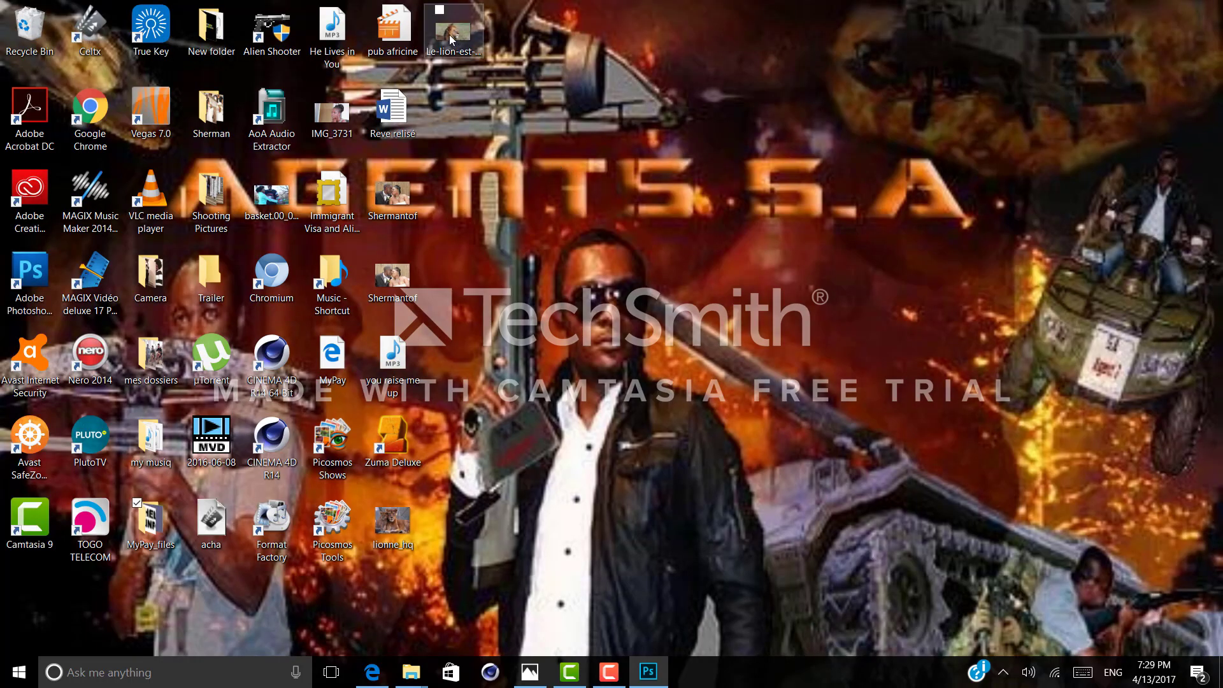
# Drag Le-lion-est-mis-en-fuite-par-les-buffles8.jpg from the desktop into Photoshop to open it.
pyautogui.moveTo(451, 38); pyautogui.dragTo(671, 682)
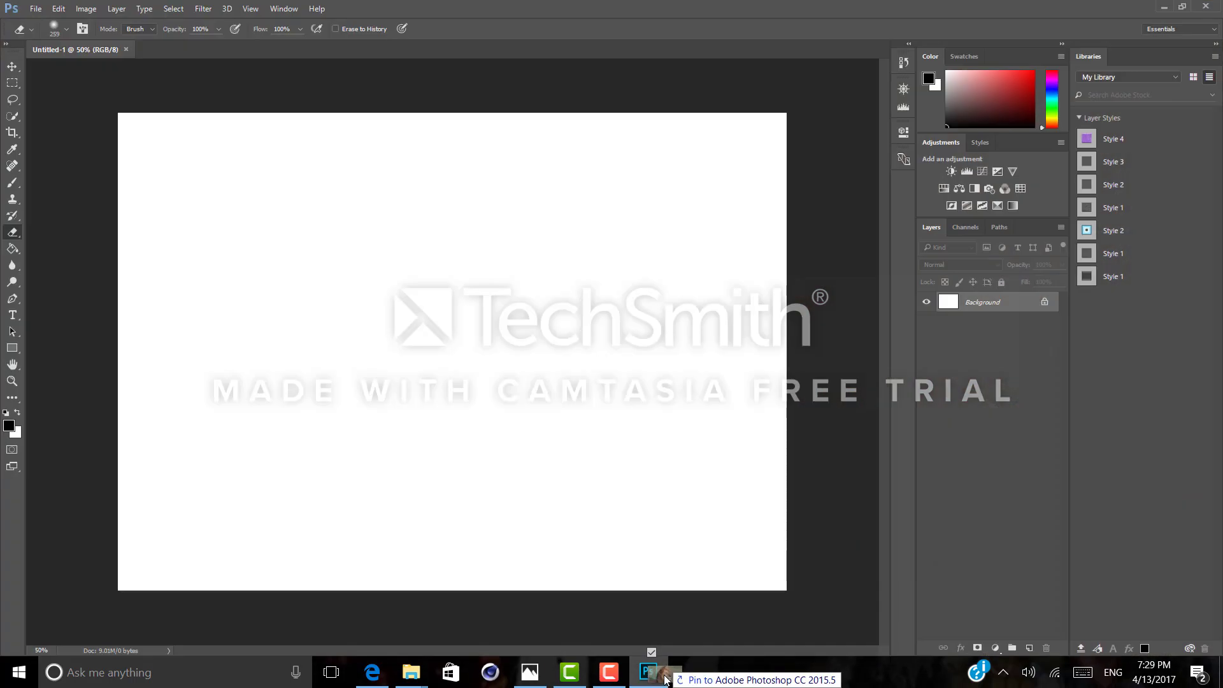
pyautogui.moveTo(671, 682)
pyautogui.mouseDown()
pyautogui.moveTo(358, 289)
pyautogui.moveTo(203, 53)
pyautogui.mouseUp()
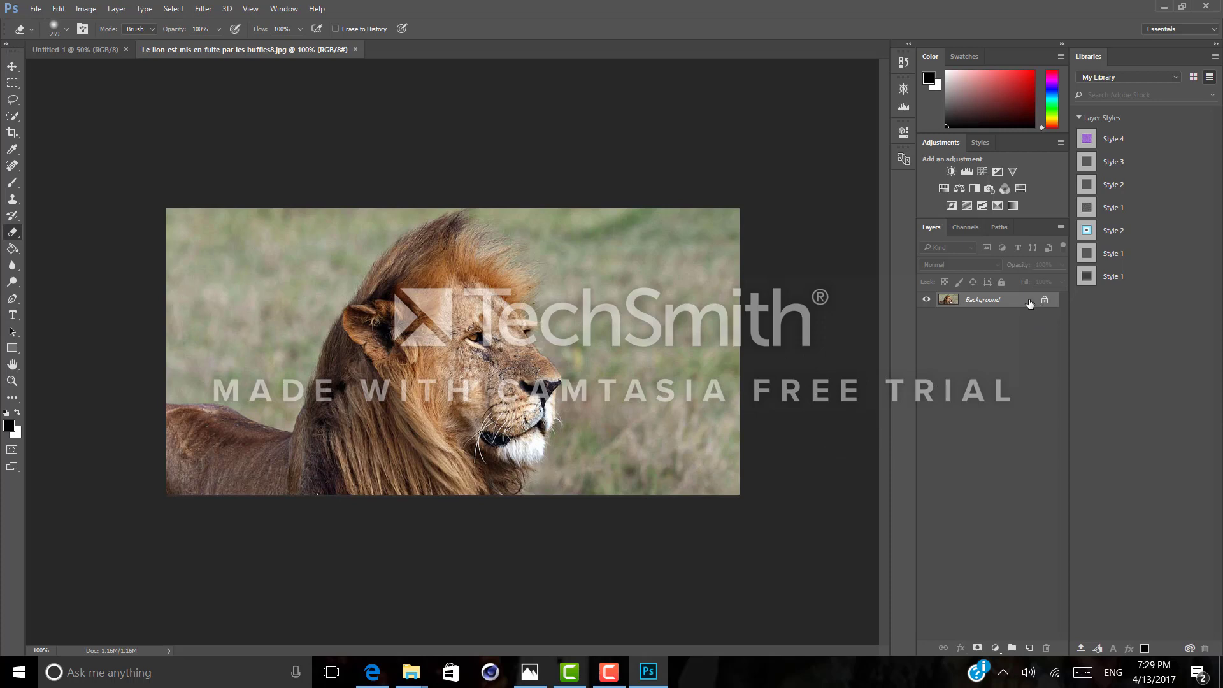
# Unlock the lion photo's Background layer and rename it 'original'.
pyautogui.doubleClick(995, 302)
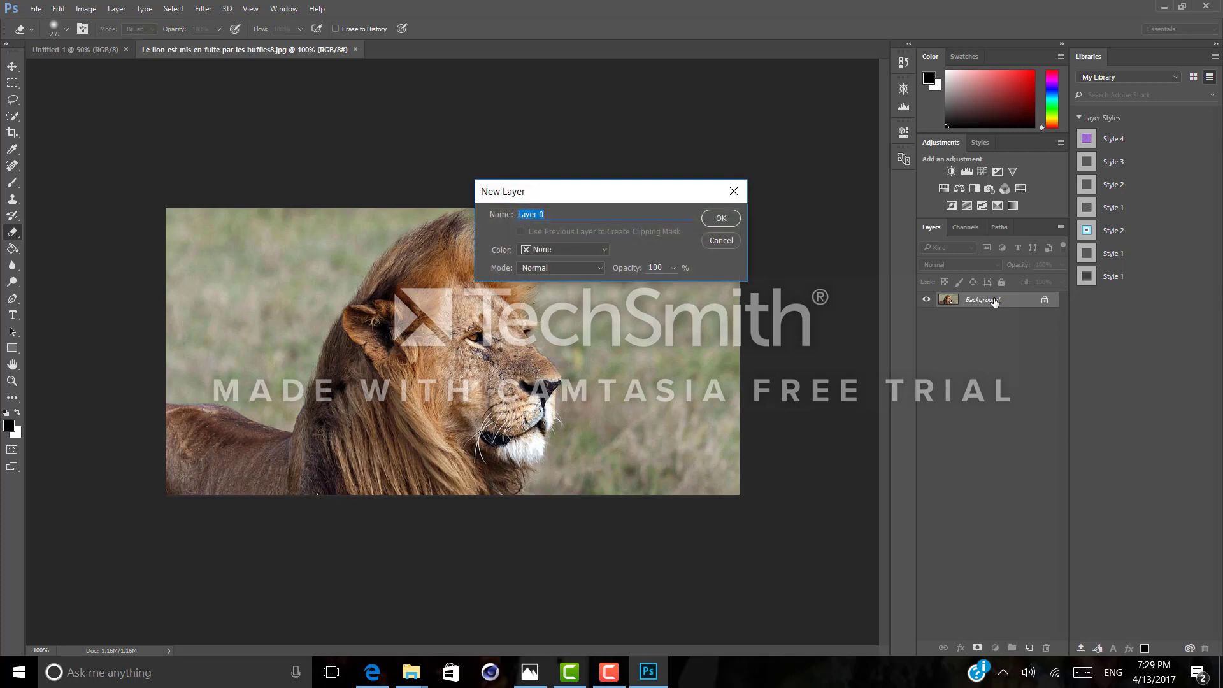
pyautogui.click(735, 192)
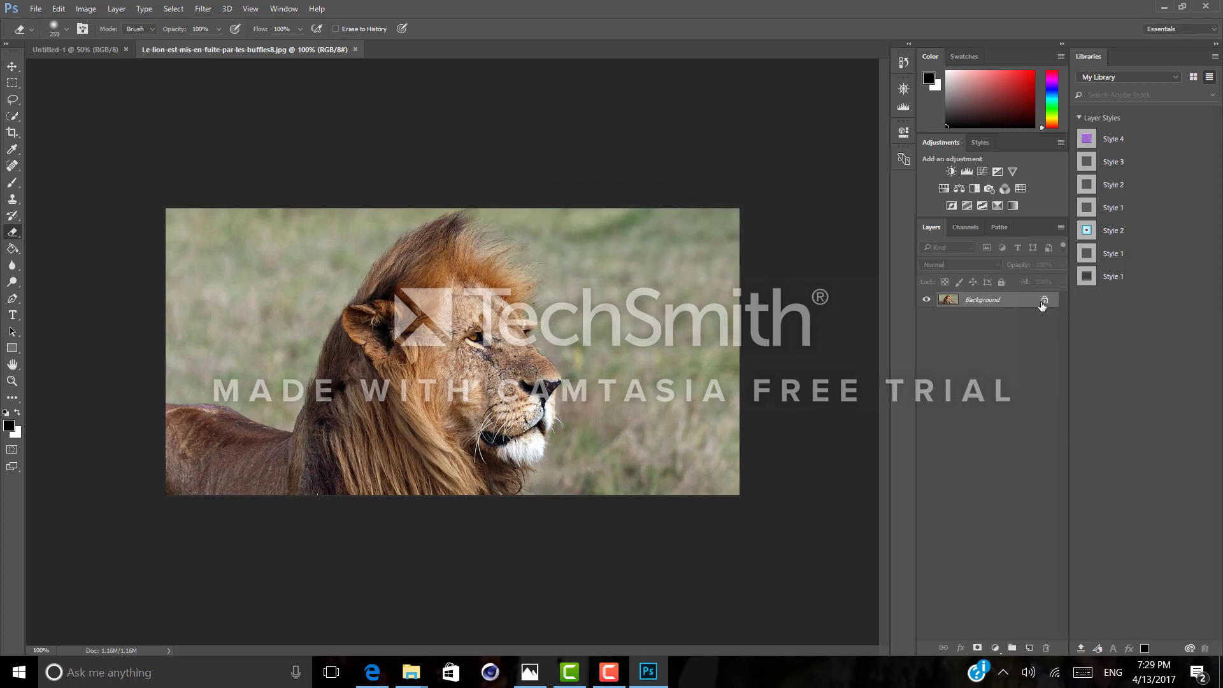
pyautogui.click(1044, 300)
pyautogui.doubleClick(985, 300)
pyautogui.write('original')
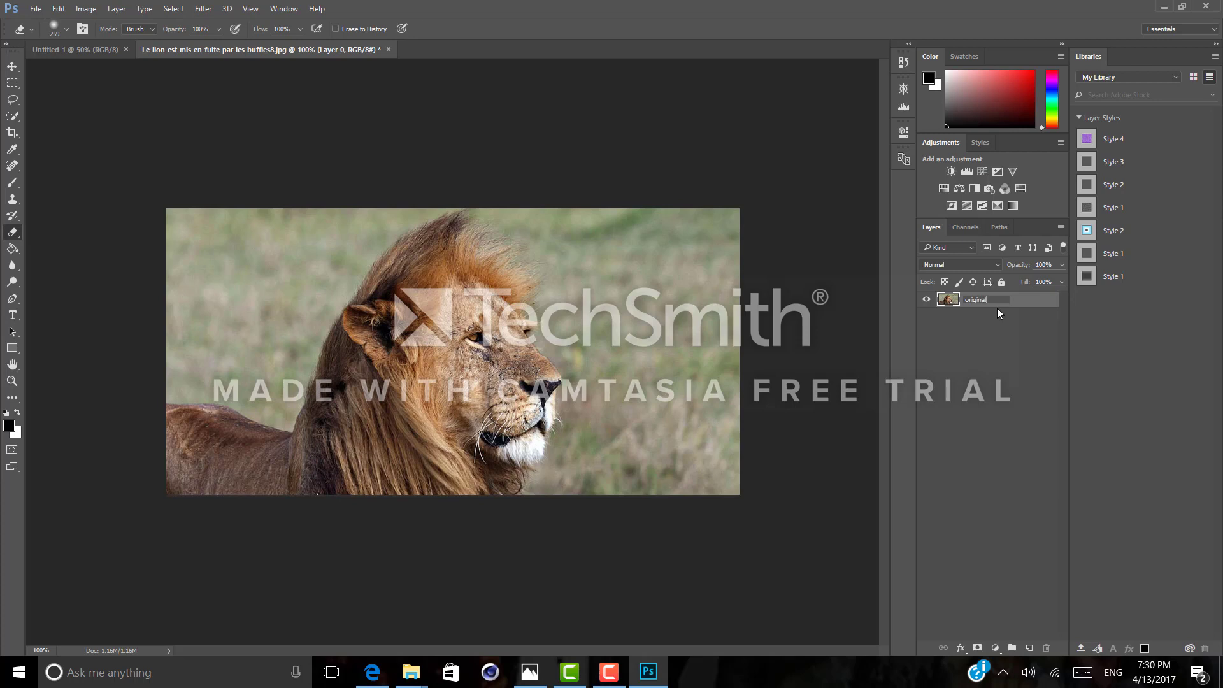
pyautogui.click(942, 319)
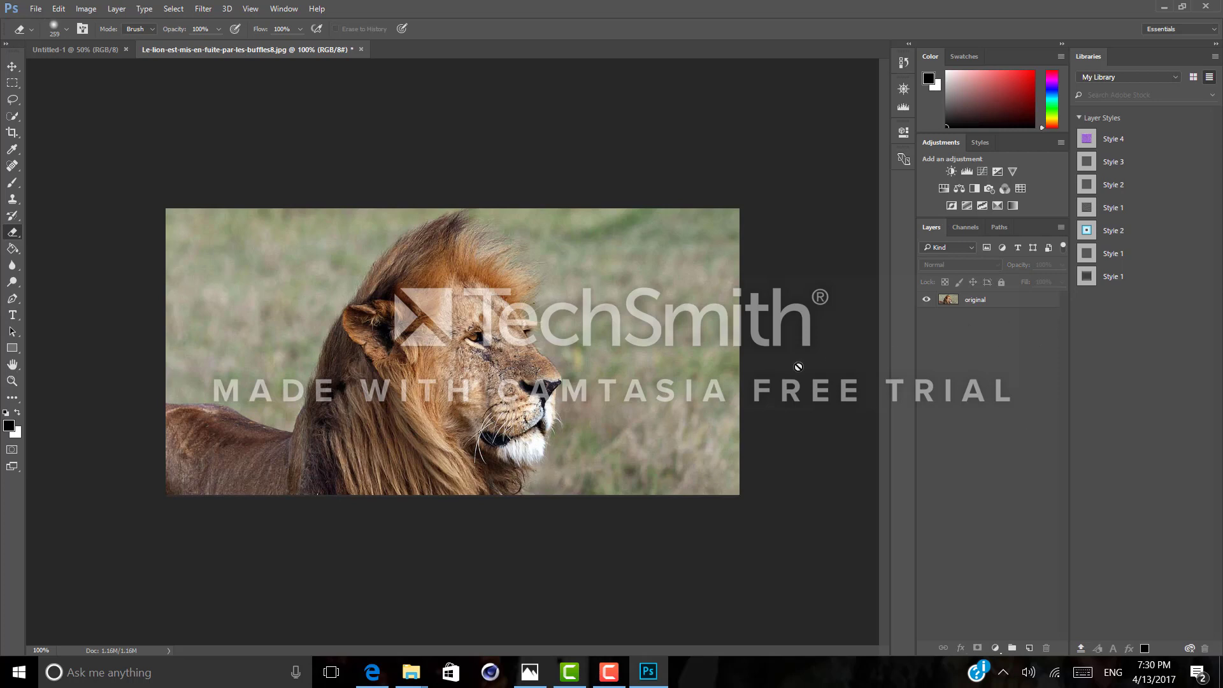
# Duplicate the 'original' layer into 'original copy'.
pyautogui.moveTo(980, 301); pyautogui.dragTo(1019, 618)
pyautogui.moveTo(1019, 618); pyautogui.dragTo(1025, 299)
pyautogui.click(976, 301)
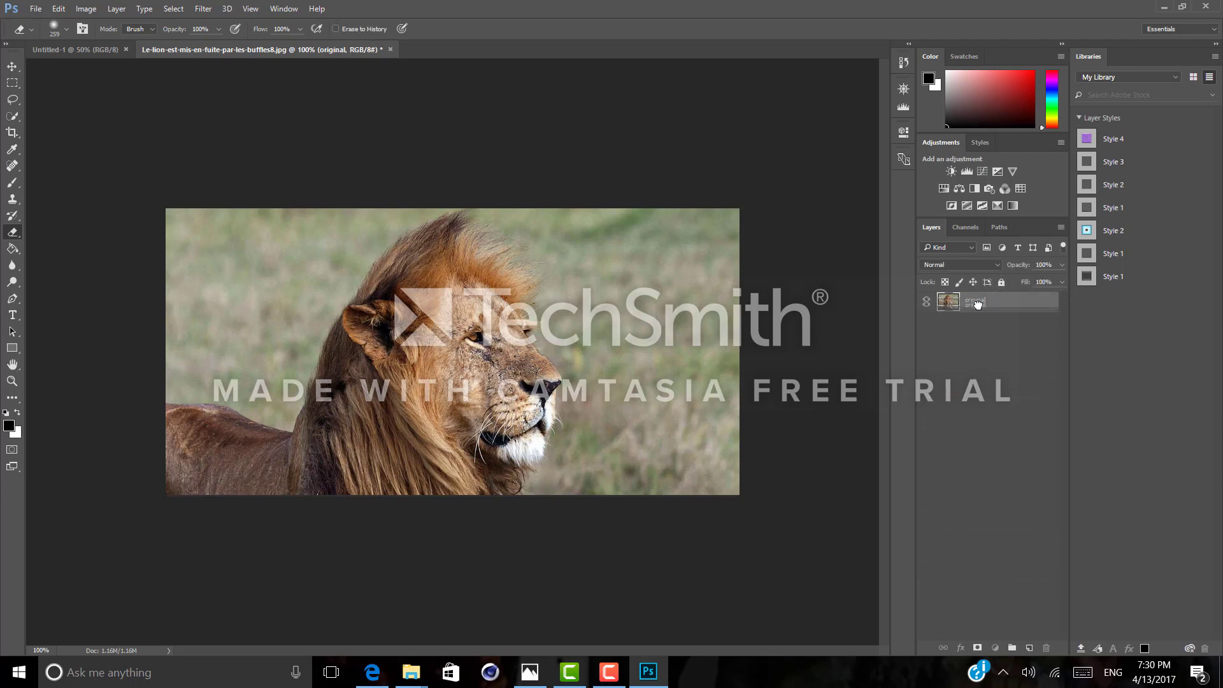
pyautogui.moveTo(976, 303)
pyautogui.mouseDown()
pyautogui.moveTo(991, 594)
pyautogui.moveTo(1032, 649)
pyautogui.mouseUp()
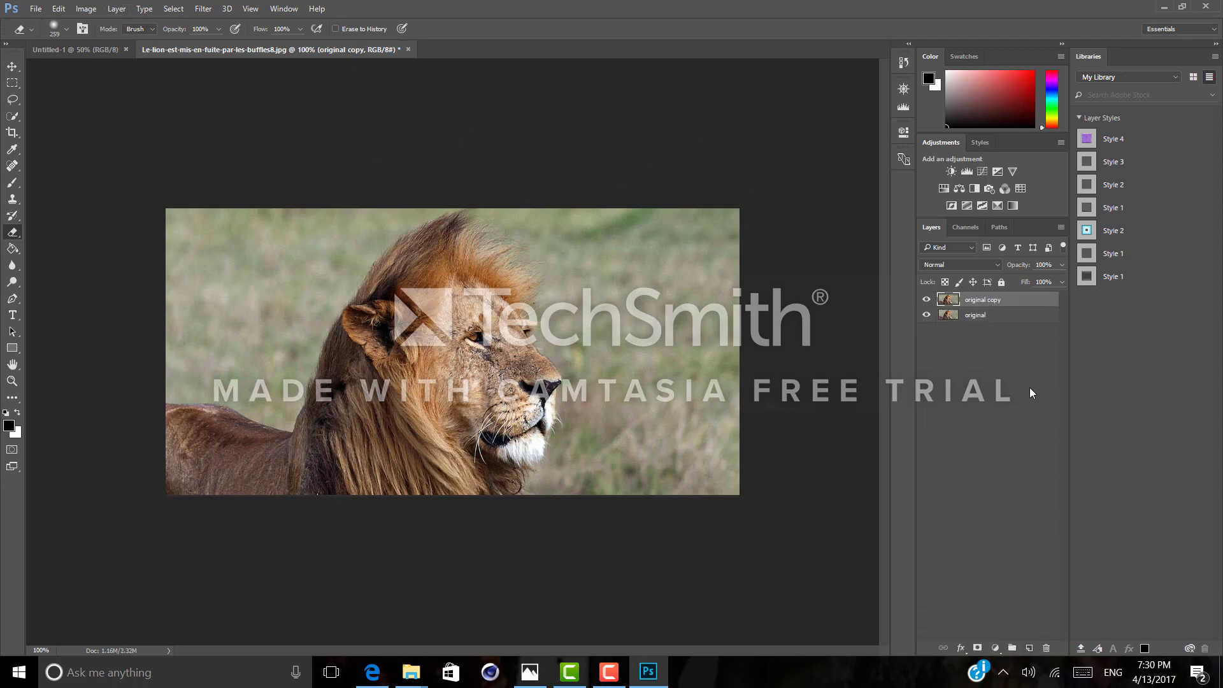
# Delete the 'original' layer and duplicate 'original copy' with Ctrl+J.
pyautogui.click(985, 319)
pyautogui.press('Delete')
pyautogui.hotkey('ctrl', 'j')
# Rename the new top duplicate layer 'nettete'.
pyautogui.doubleClick(1004, 300)
pyautogui.press('BackSpace')
pyautogui.write('tete')
pyautogui.press('Return')
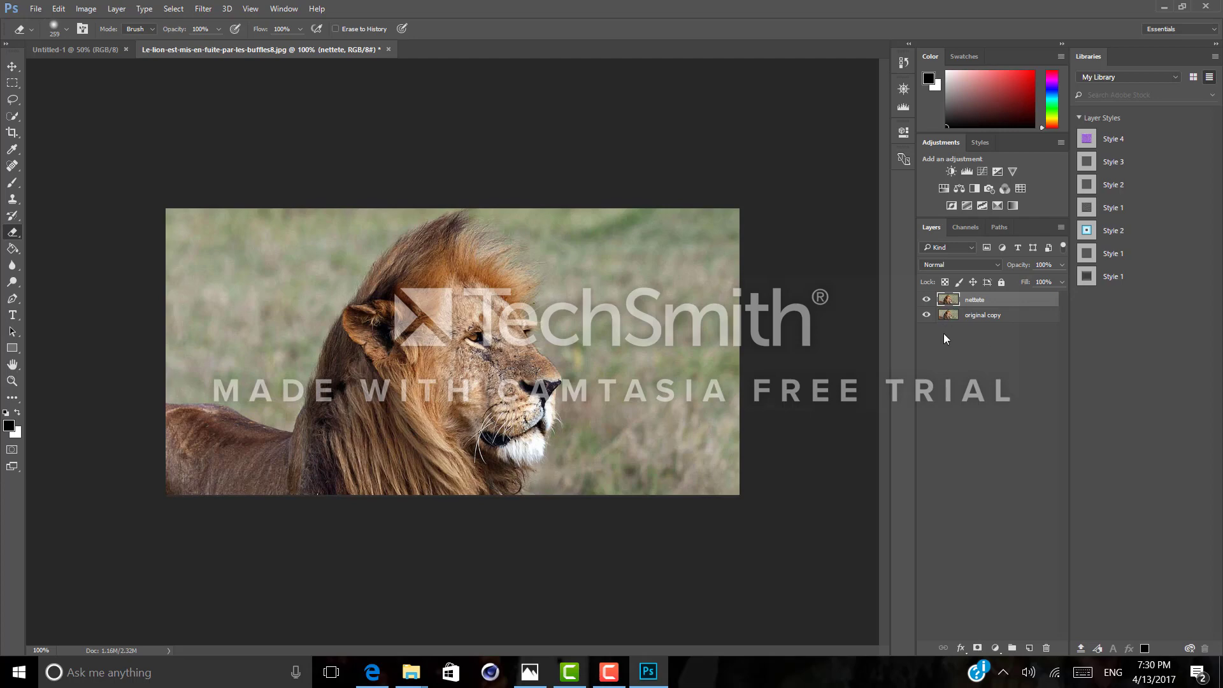
# Open Filter > Other > High Pass and change the Radius from 2.2 to 2 pixels.
pyautogui.click(202, 10)
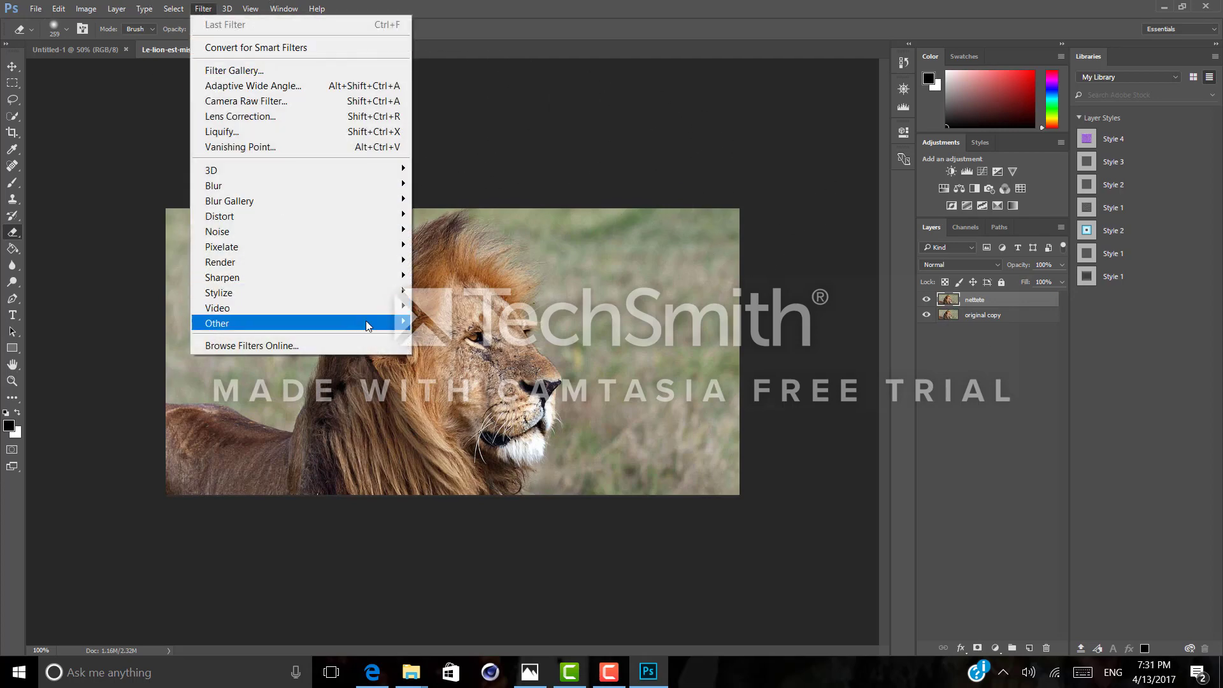
pyautogui.moveTo(218, 323)
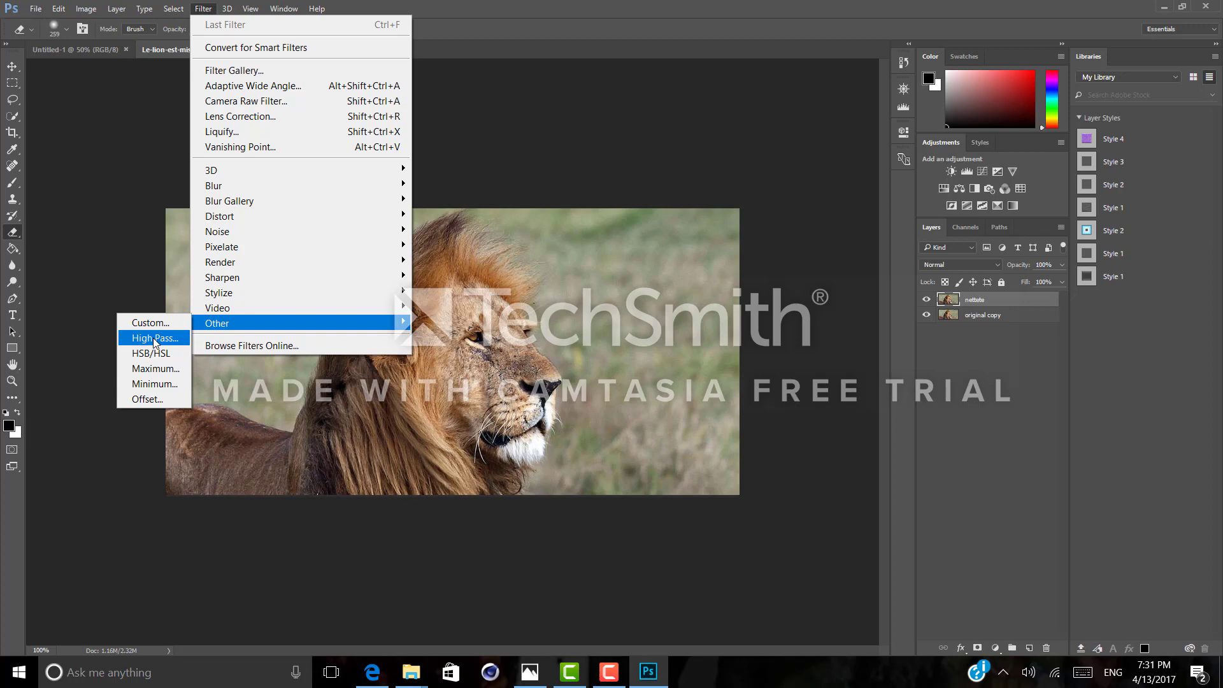
pyautogui.click(153, 338)
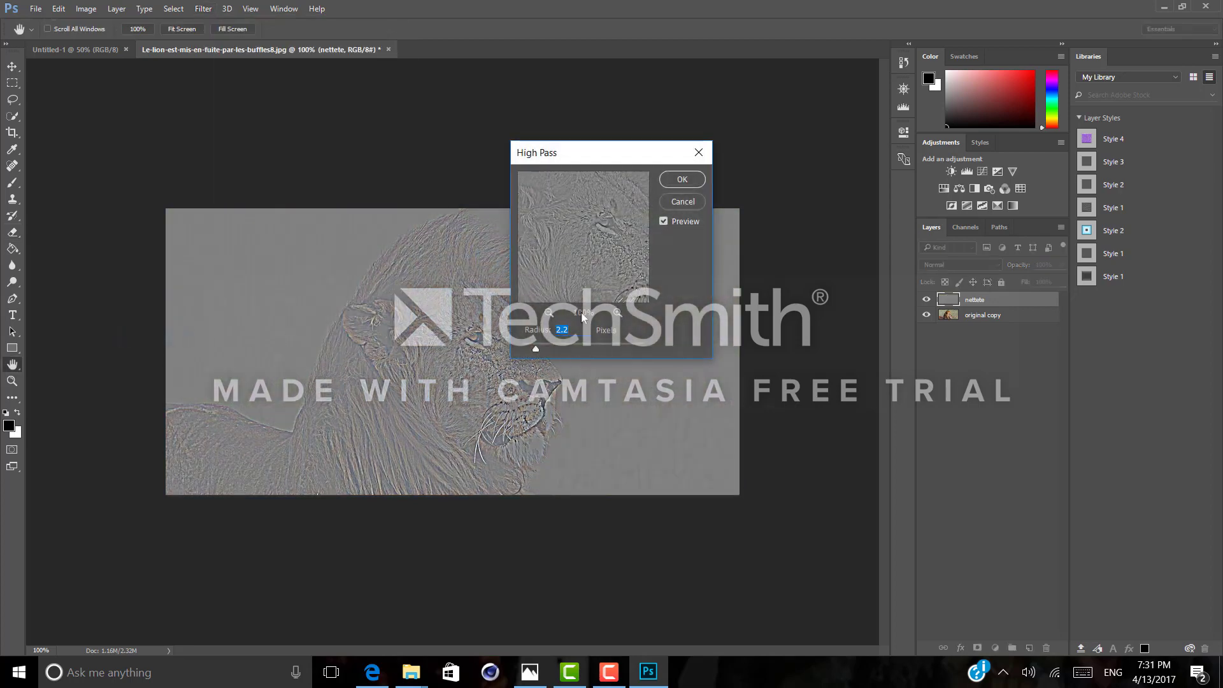
pyautogui.click(571, 330)
pyautogui.doubleClick(570, 330)
pyautogui.moveTo(623, 159); pyautogui.dragTo(704, 131)
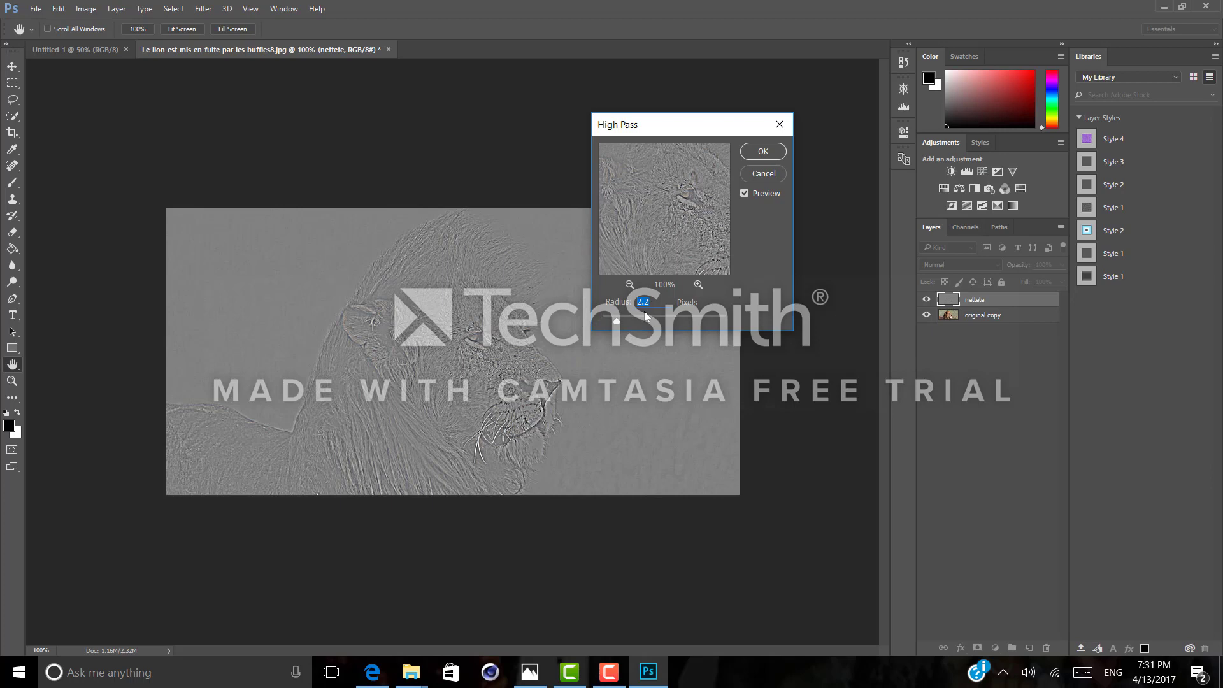
pyautogui.write('2')
# Apply the 2-pixel High Pass and set nettete's blend mode to Overlay.
pyautogui.click(756, 151)
pyautogui.press('e')
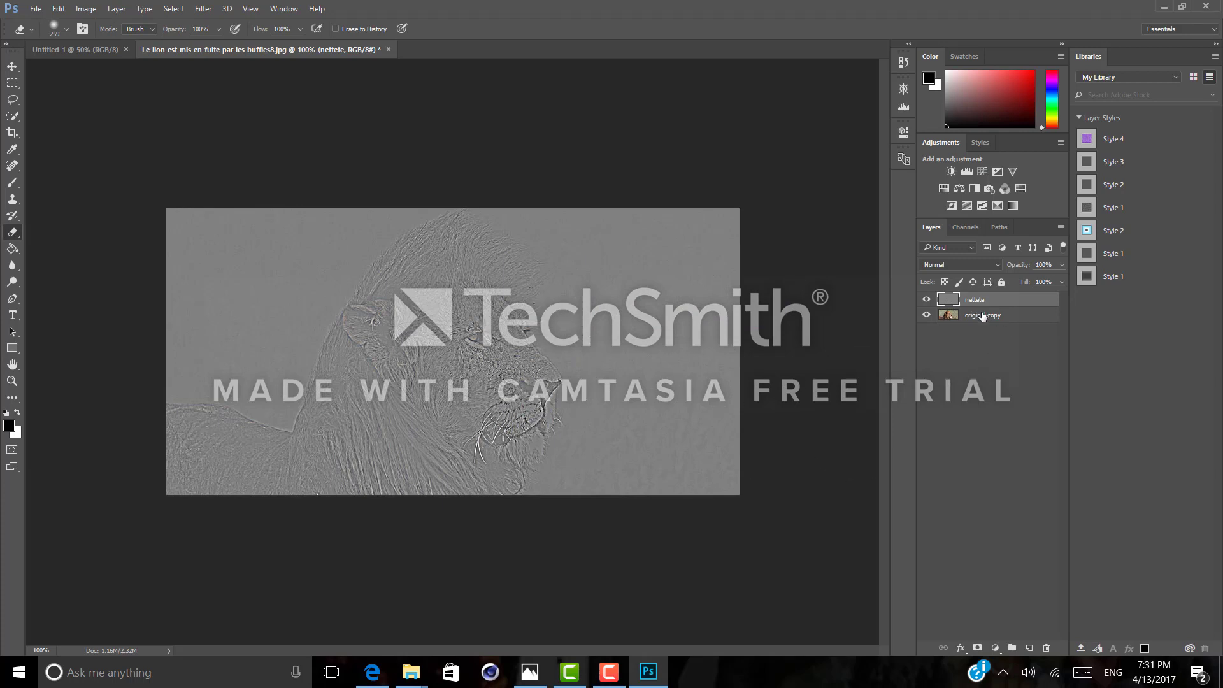
pyautogui.click(998, 265)
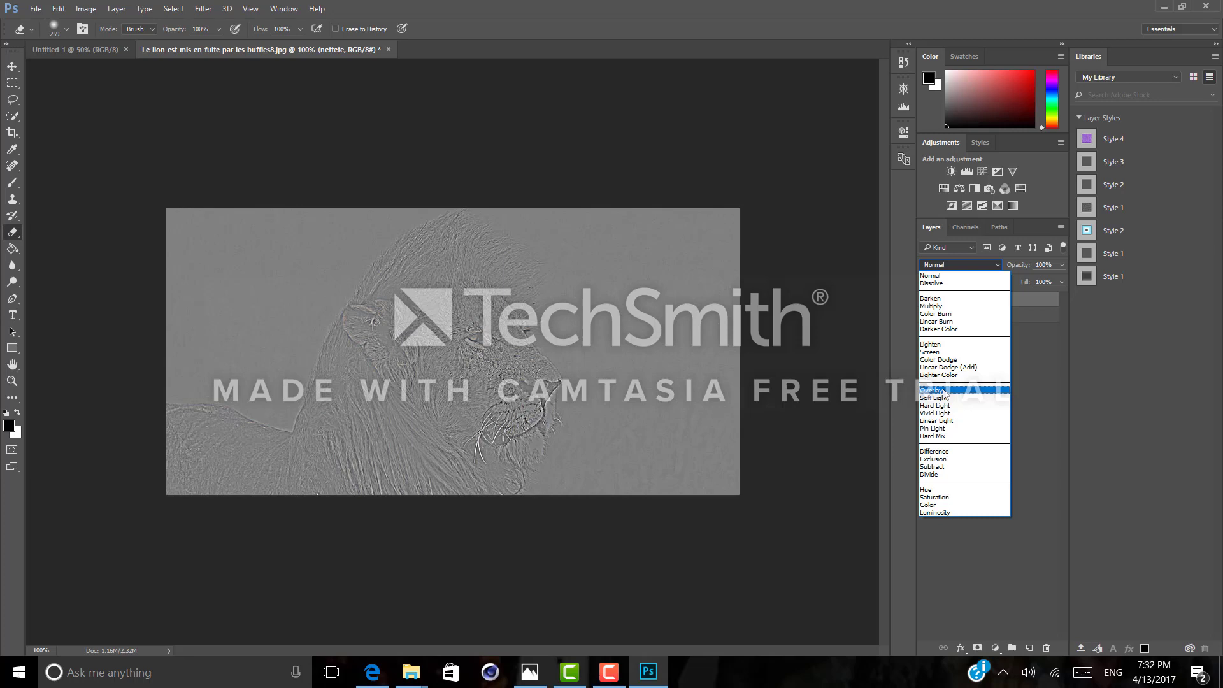
pyautogui.click(943, 391)
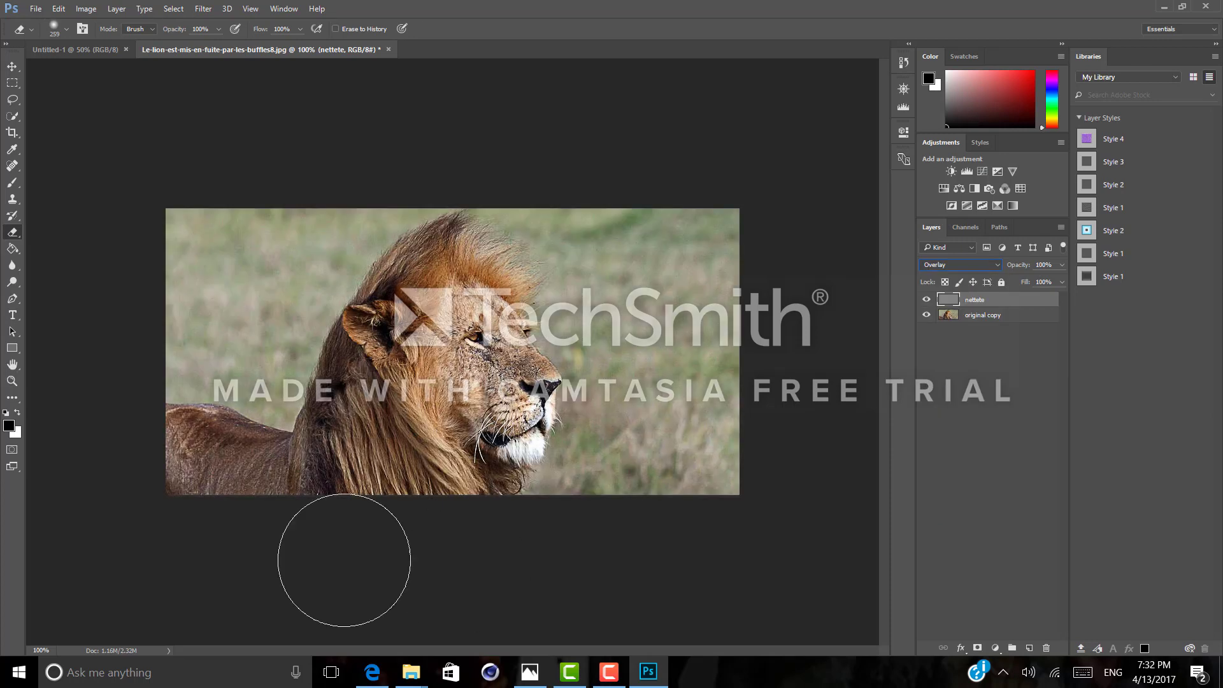
# Toggle nettete's visibility repeatedly to compare the sharpened and original lion.
pyautogui.click(927, 300)
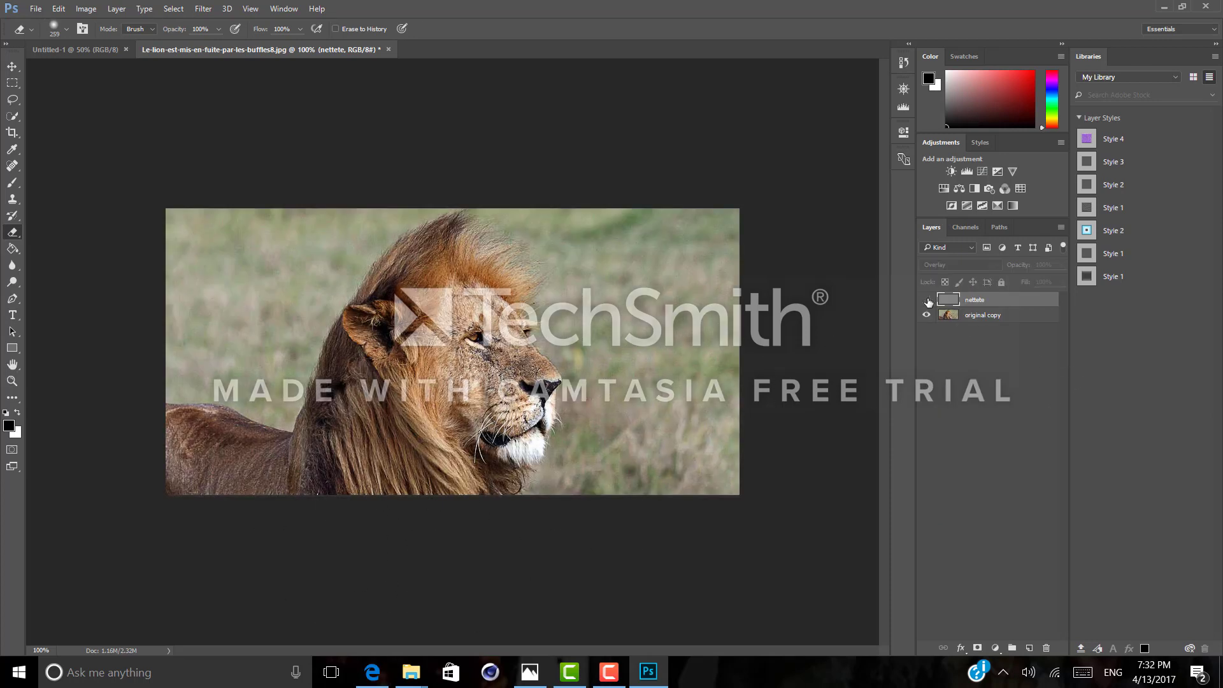
pyautogui.click(927, 301)
pyautogui.click(927, 300)
pyautogui.click(927, 300)
pyautogui.click(927, 300)
pyautogui.click(927, 300)
# Duplicate 'original copy' and rename the duplicate 'clarete'.
pyautogui.moveTo(986, 323); pyautogui.dragTo(1031, 648)
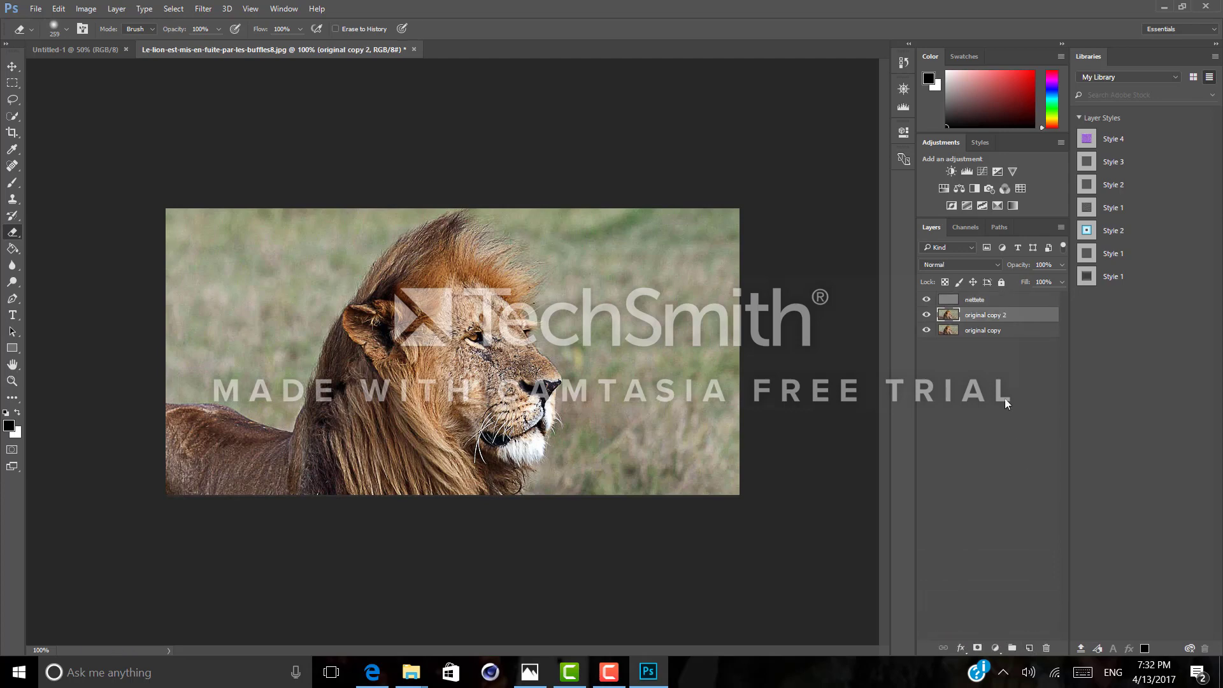
pyautogui.doubleClick(998, 316)
pyautogui.write('clarete')
pyautogui.click(965, 380)
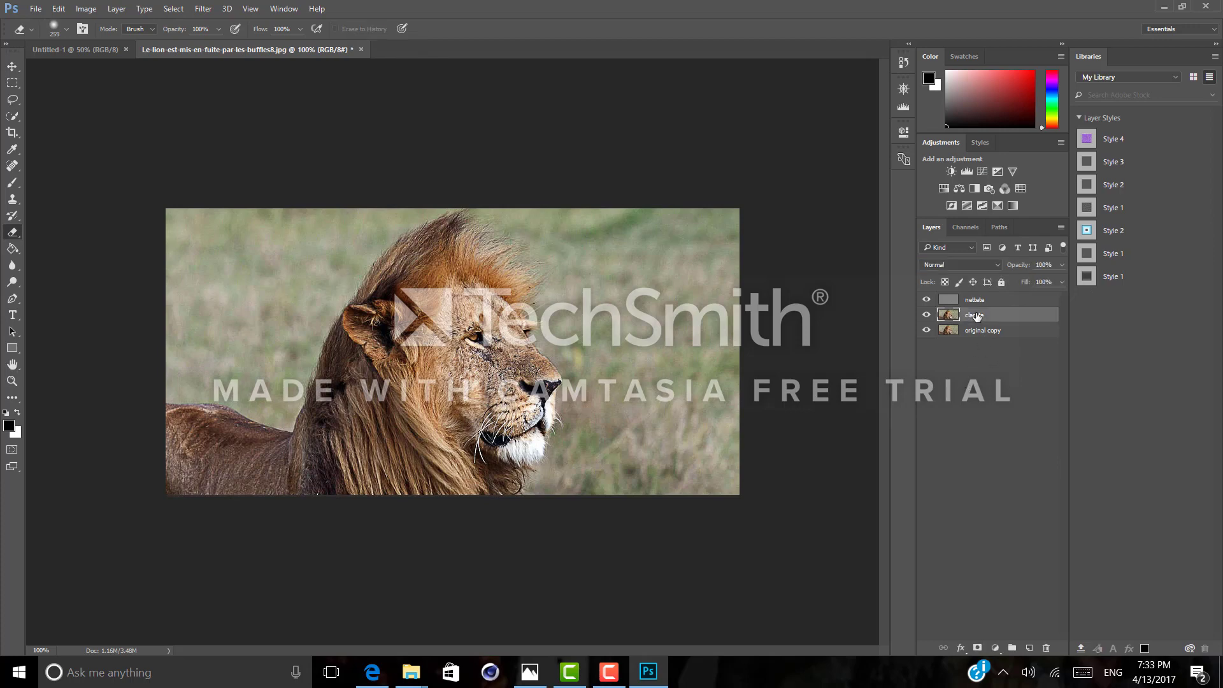
pyautogui.click(976, 316)
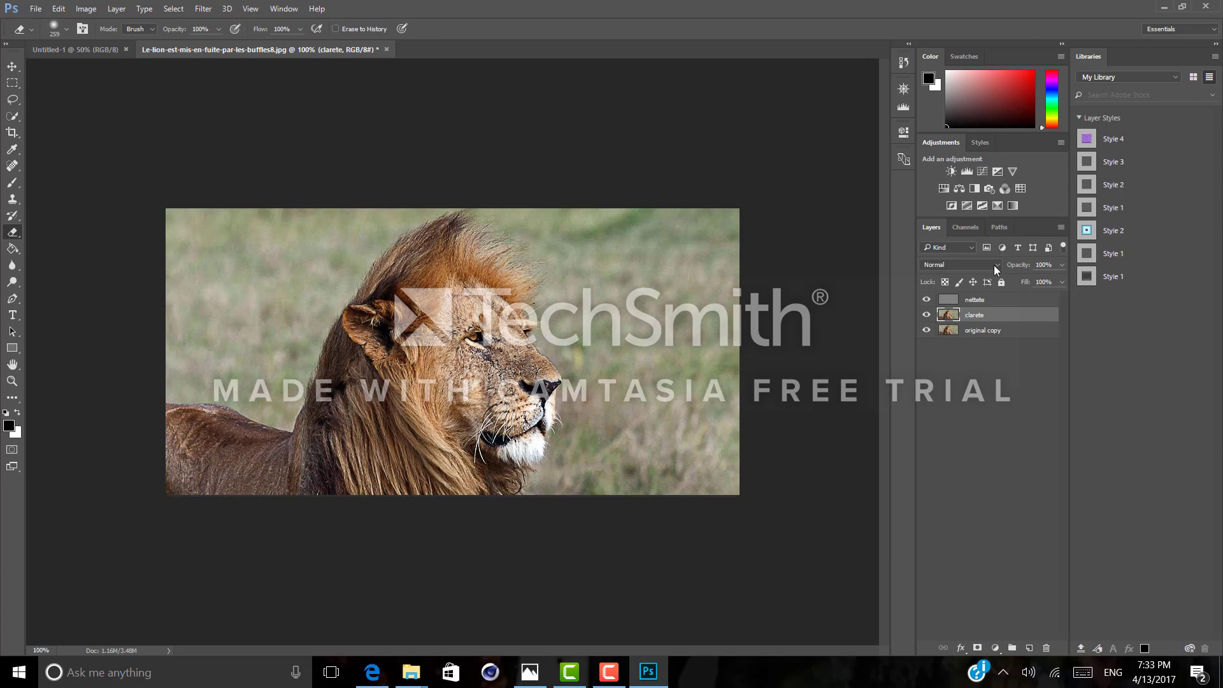
# Try Overlay on clarete, then settle on Soft Light blending.
pyautogui.click(994, 265)
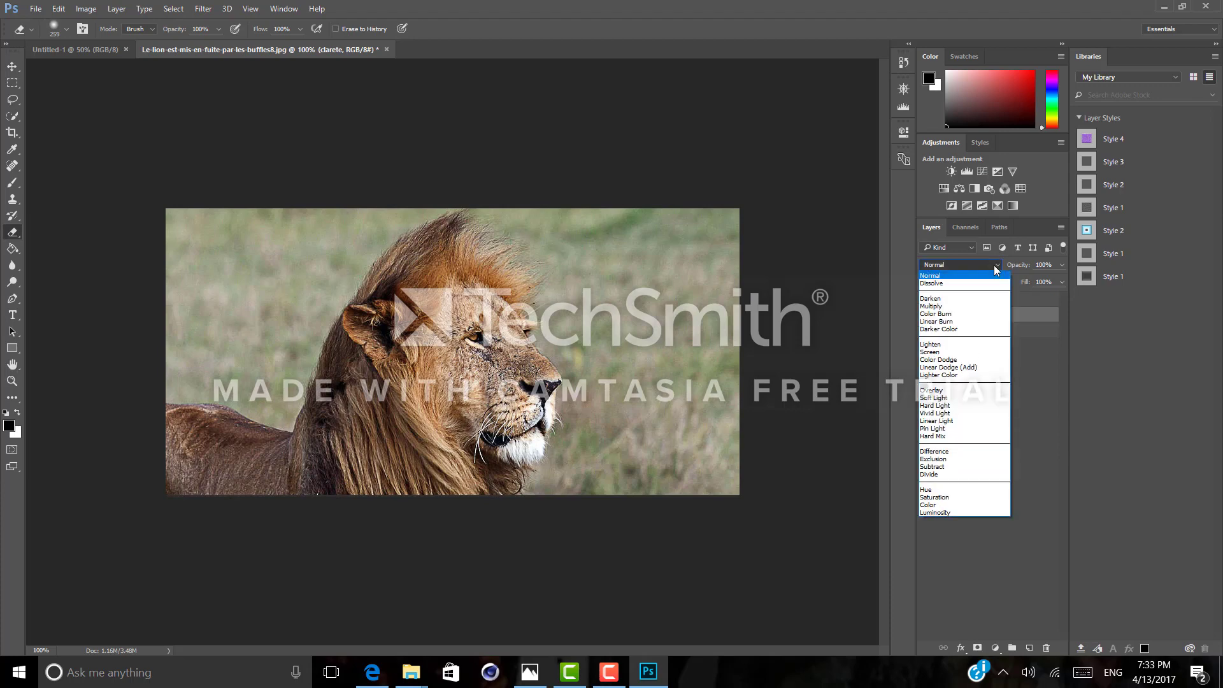
pyautogui.click(948, 390)
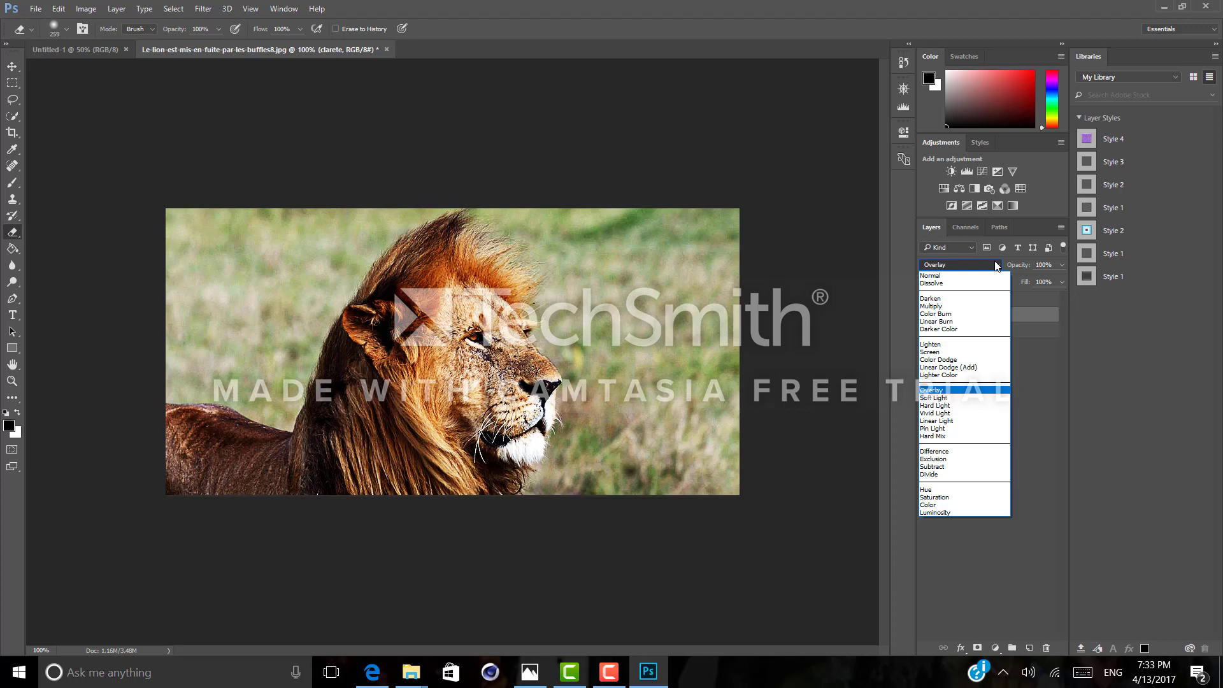
pyautogui.click(945, 398)
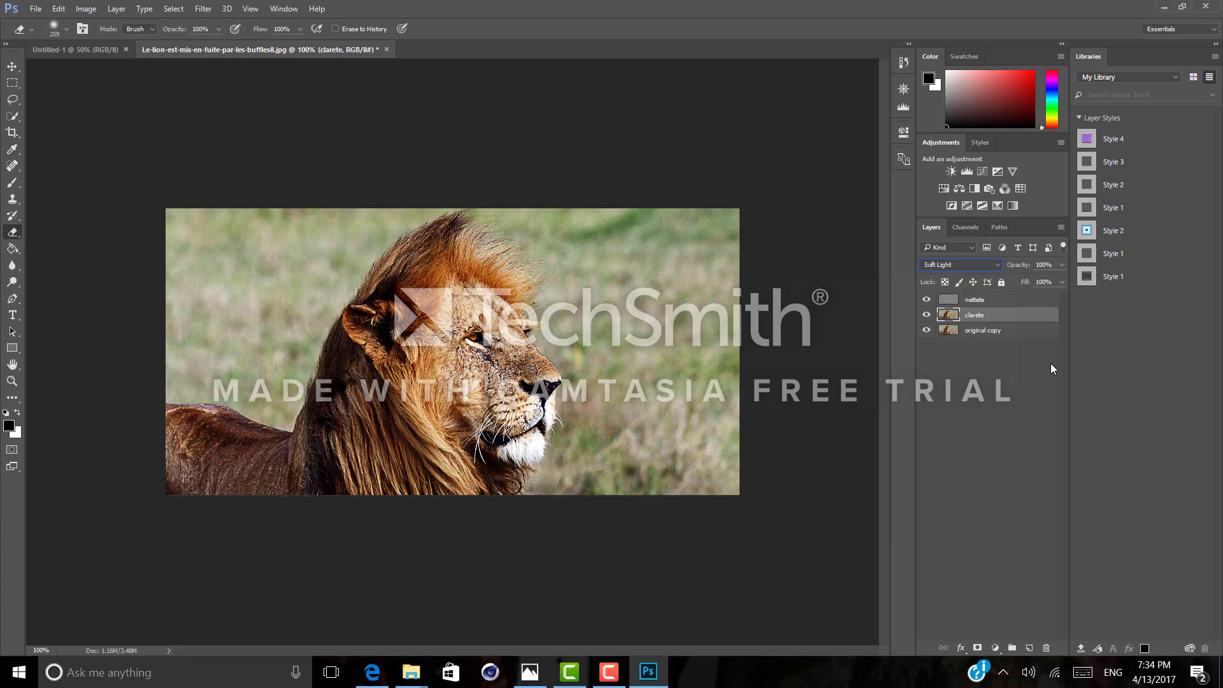
# Compare the clarete layer's opacity from 0% to 100%, leaving it at 87%.
pyautogui.click(1062, 265)
pyautogui.moveTo(1025, 289); pyautogui.dragTo(975, 302)
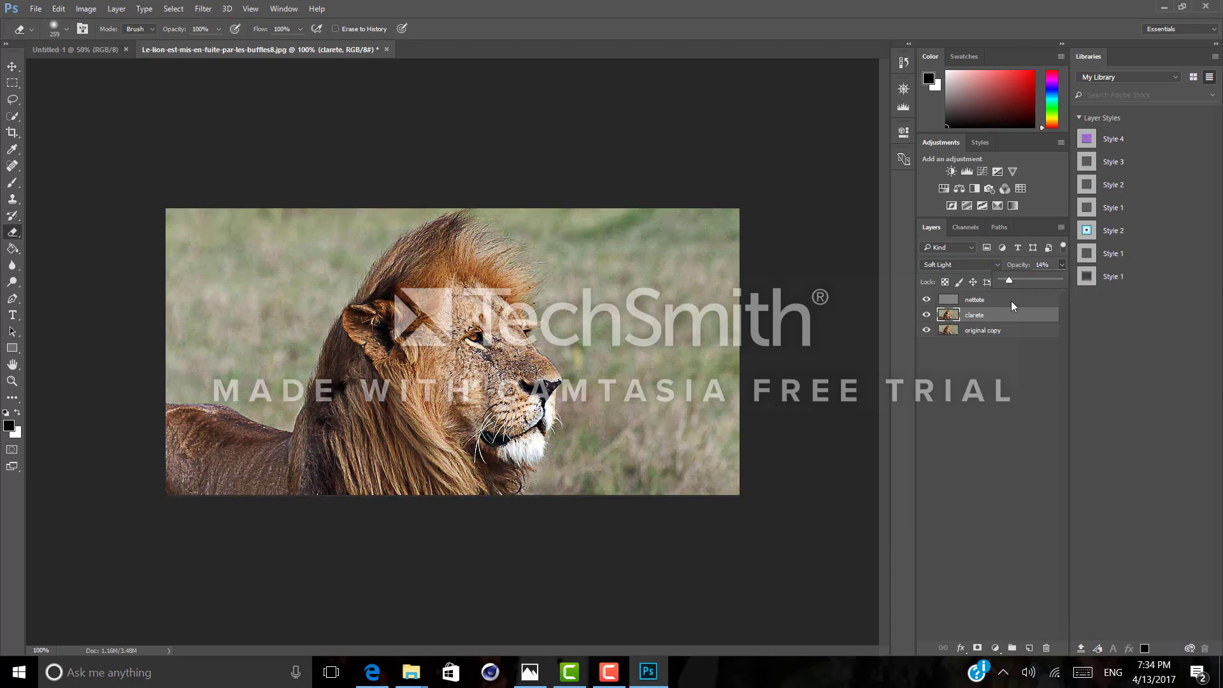
pyautogui.moveTo(1011, 301); pyautogui.dragTo(1142, 296)
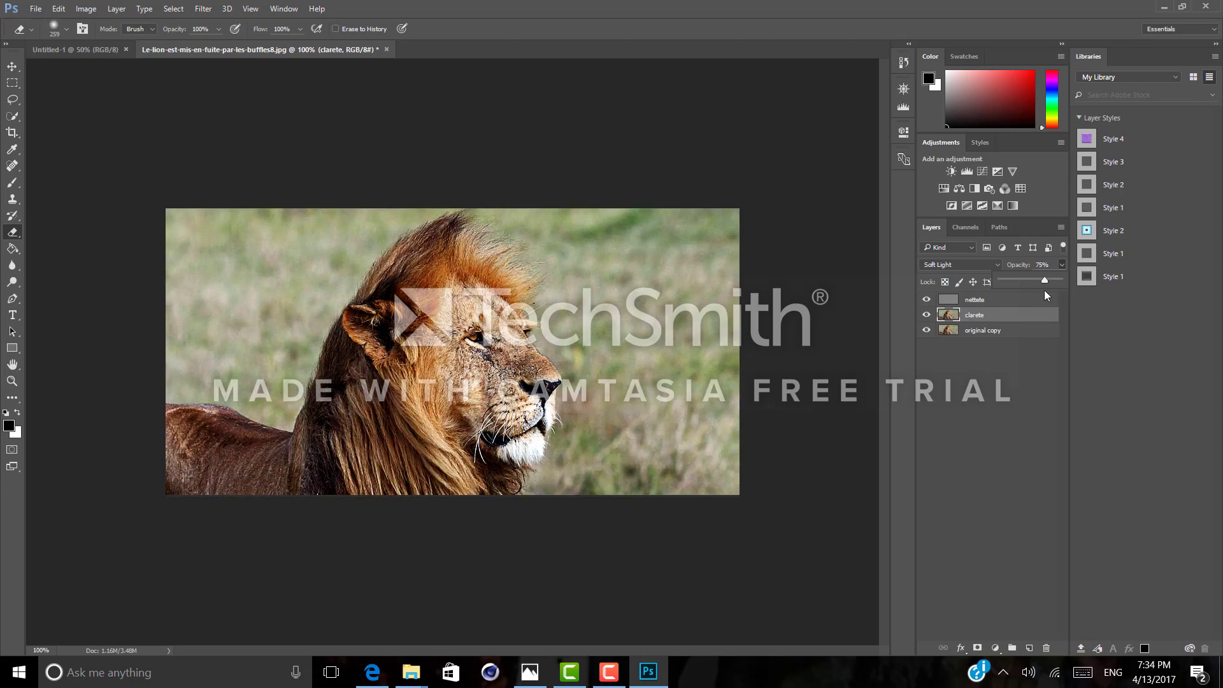
pyautogui.moveTo(1022, 297); pyautogui.dragTo(1052, 299)
pyautogui.moveTo(1035, 305); pyautogui.dragTo(1129, 302)
pyautogui.click(1014, 392)
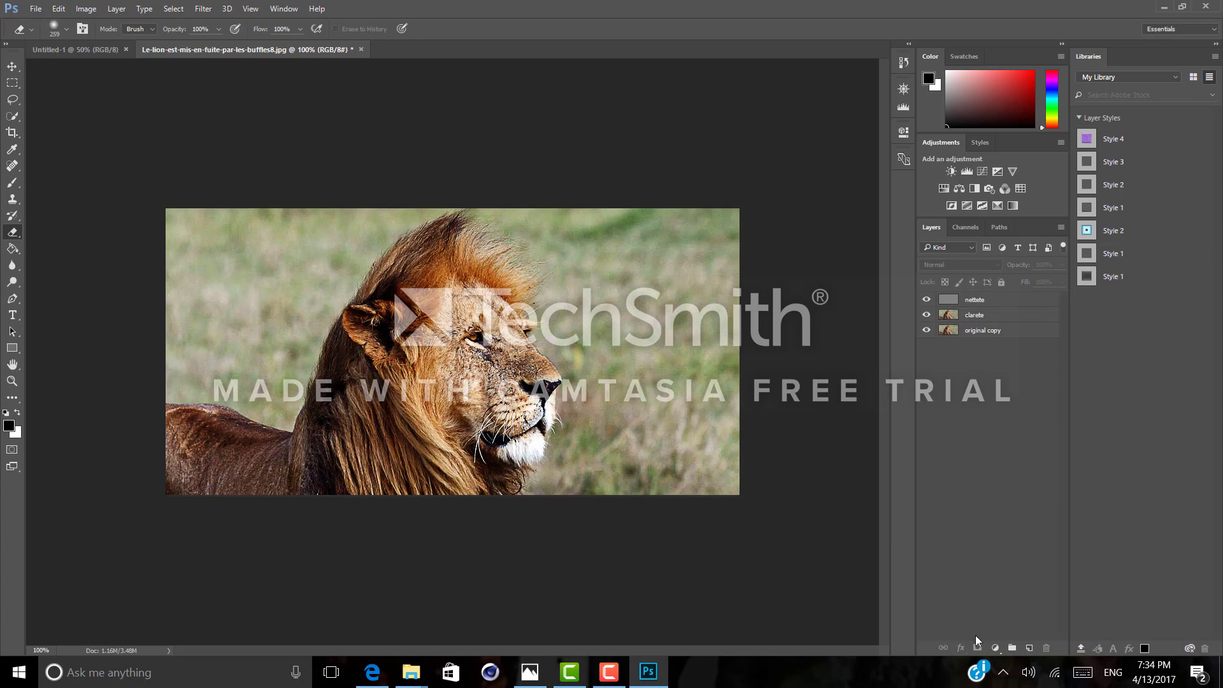
# Put nettete and clarete into a new Group 1, then toggle its visibility to compare before and after.
pyautogui.click(1011, 648)
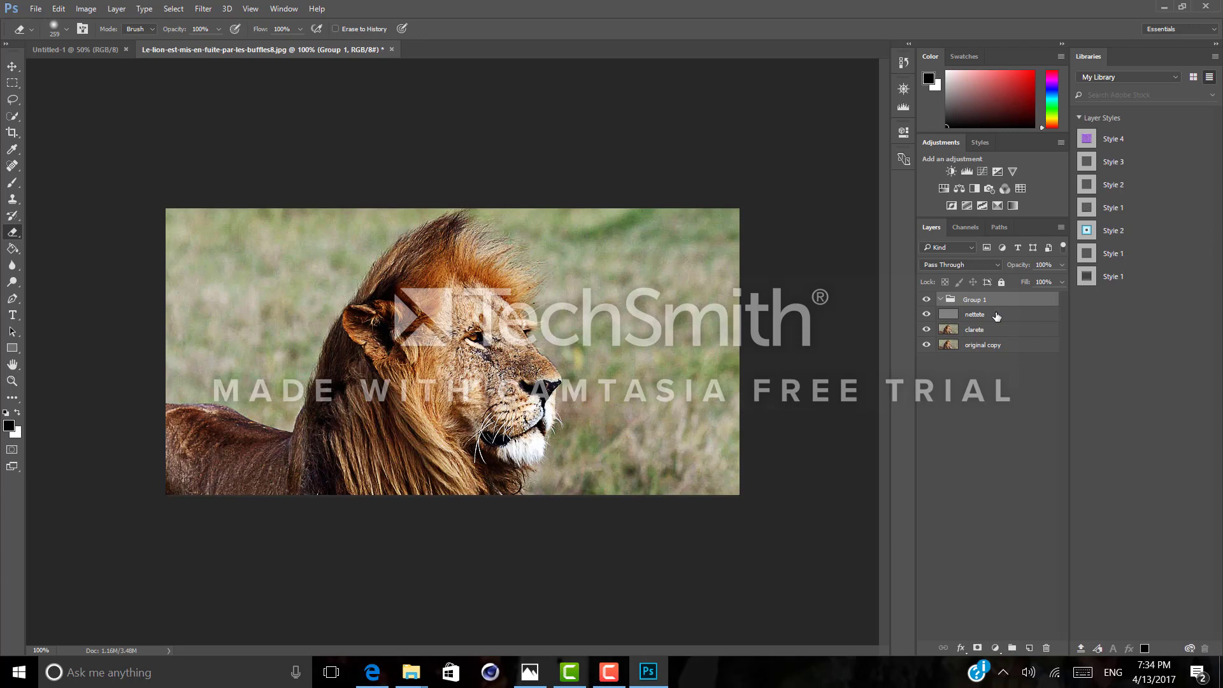
pyautogui.moveTo(997, 317); pyautogui.dragTo(989, 302)
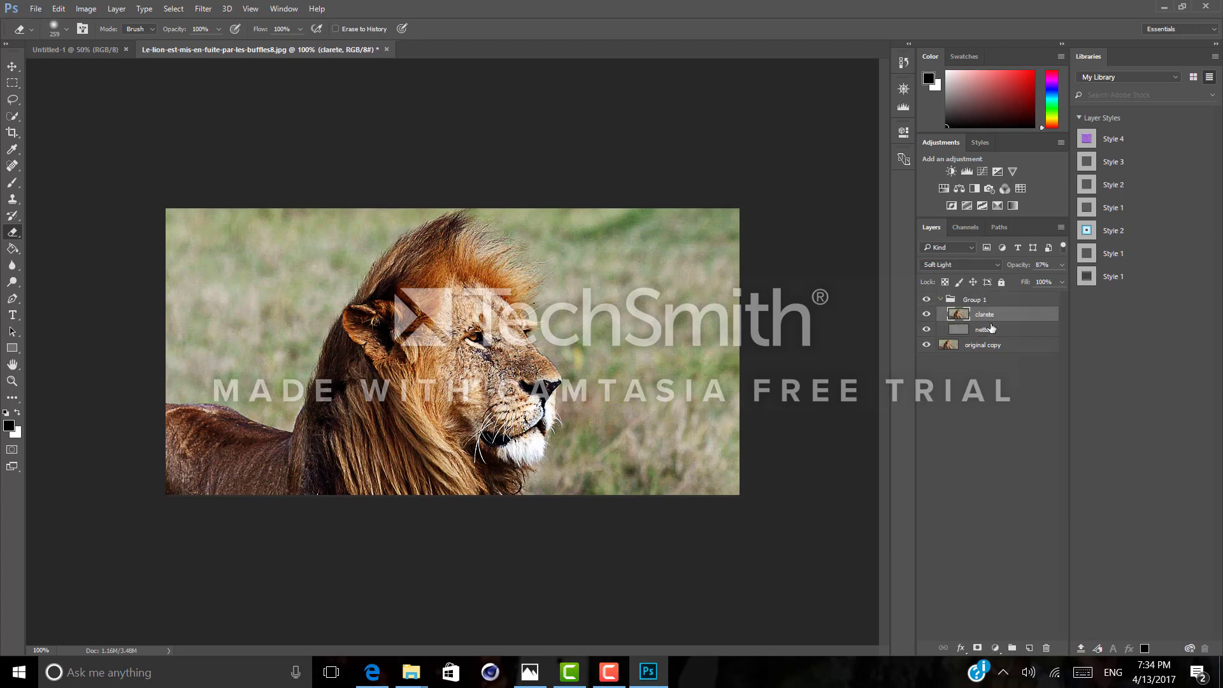
pyautogui.click(928, 300)
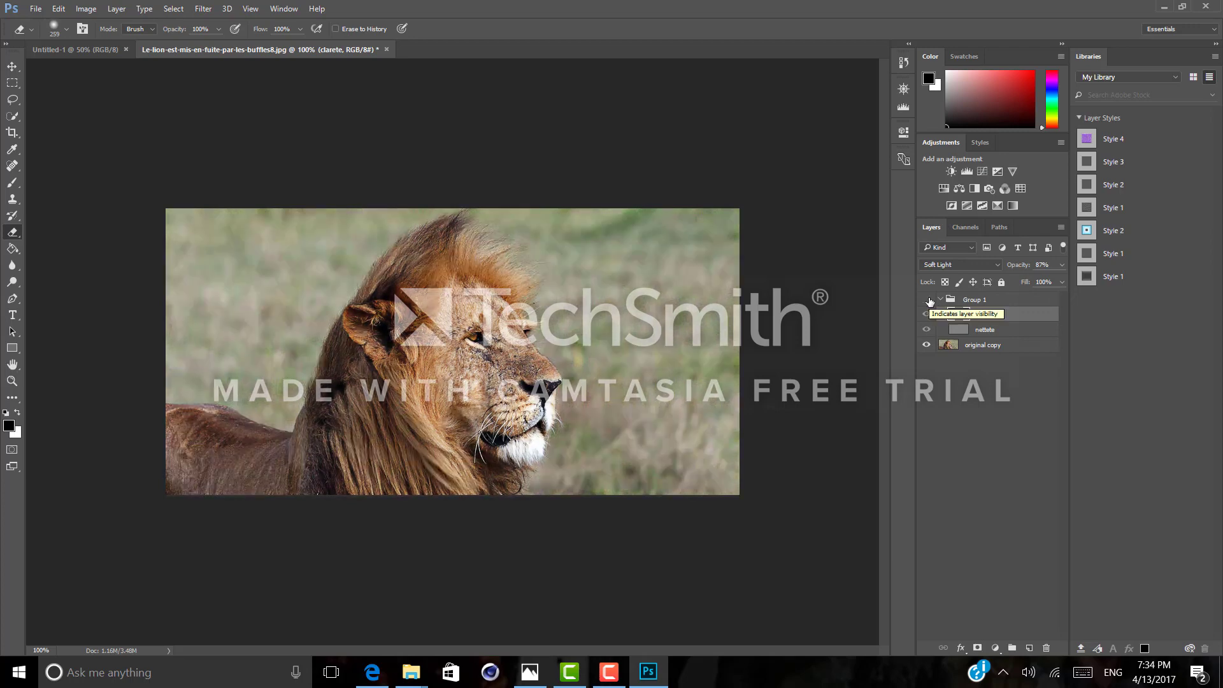
pyautogui.click(929, 300)
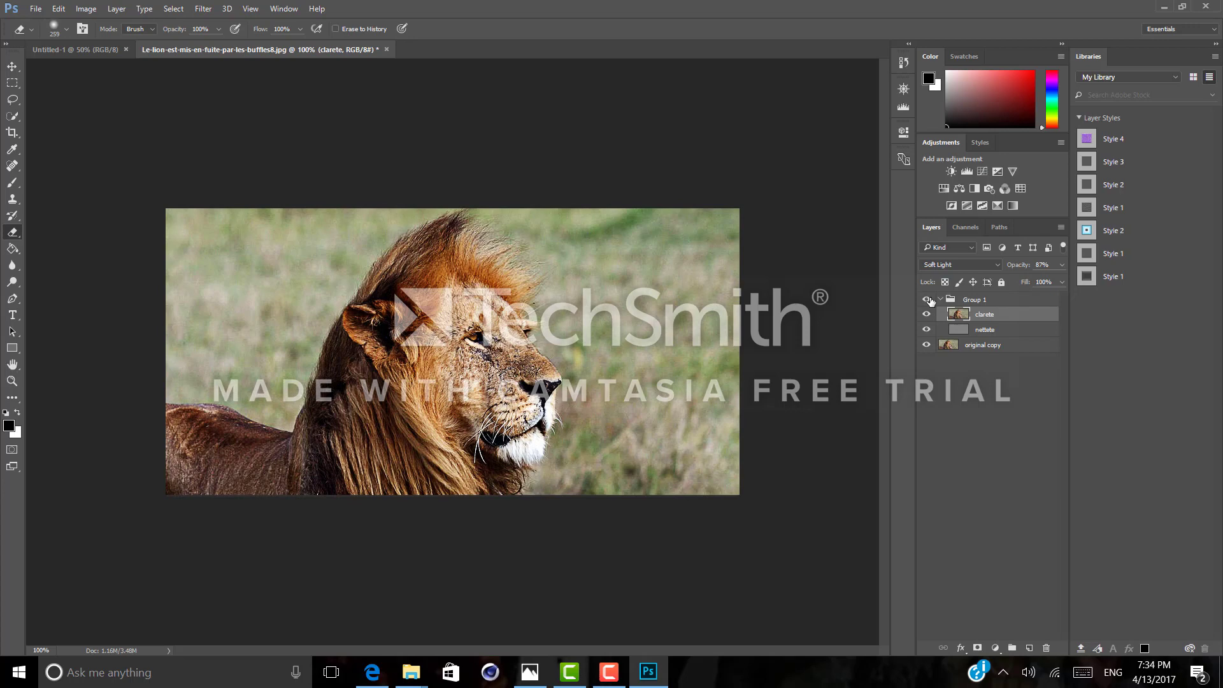
pyautogui.click(929, 300)
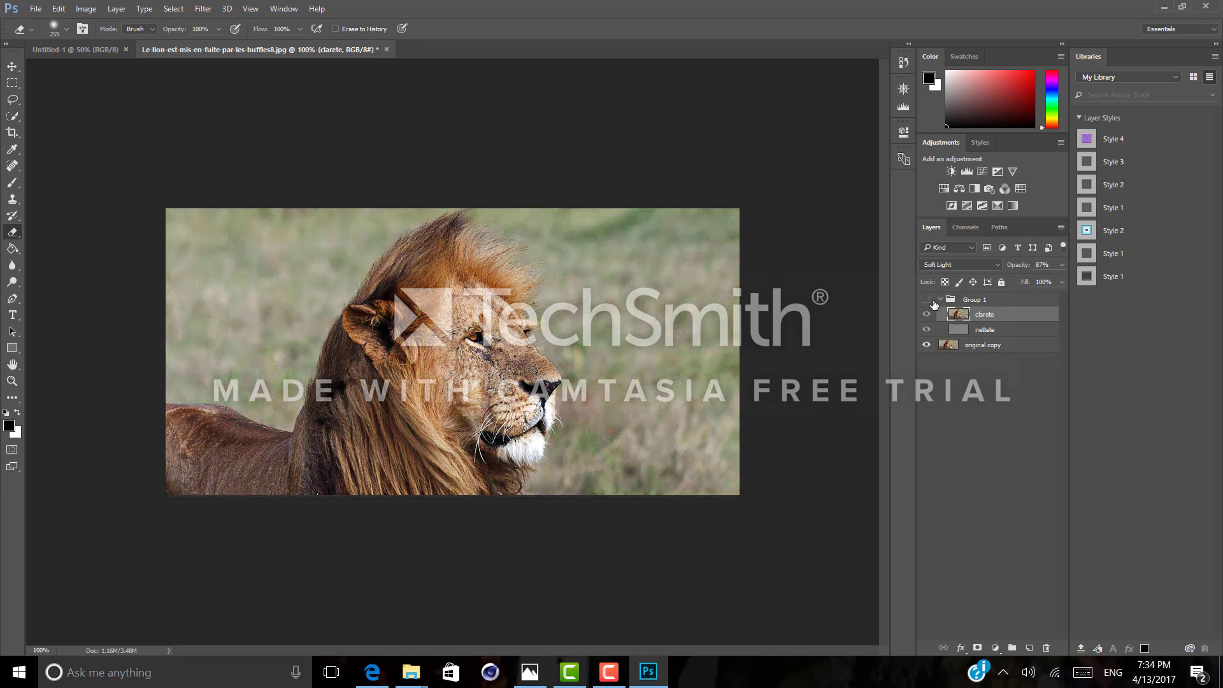
pyautogui.click(933, 301)
# Make Group 1 visible again so the enhancements show on the lion.
pyautogui.click(931, 300)
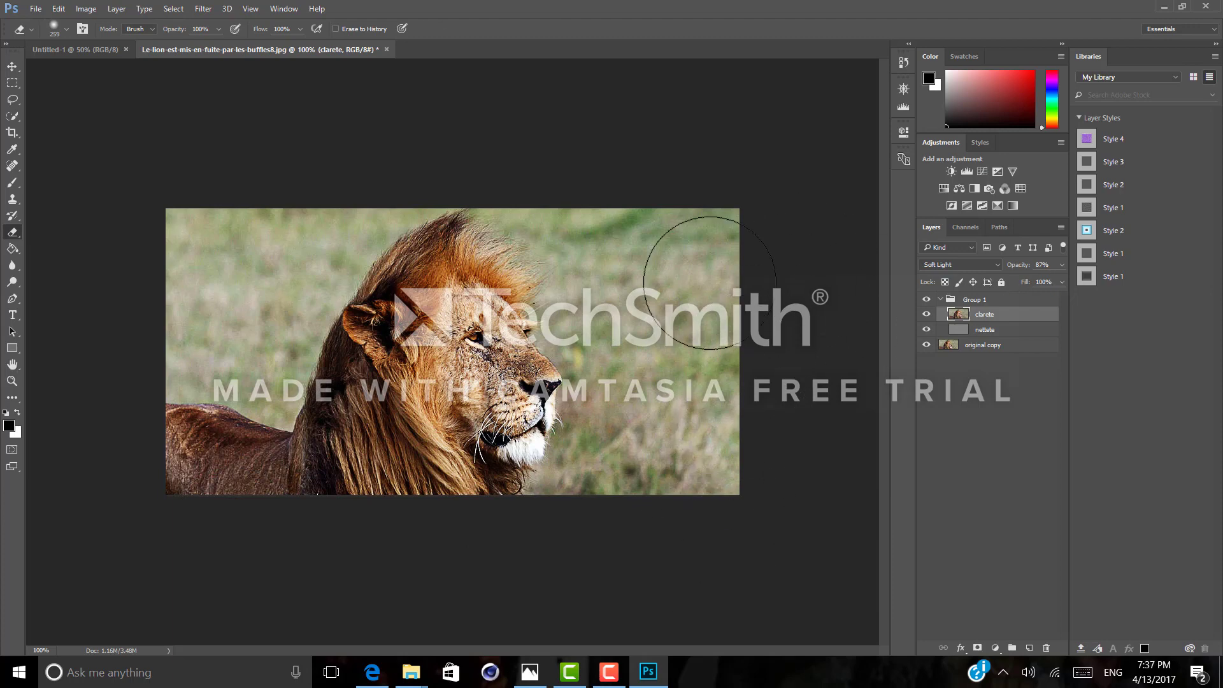
# Minimize Photoshop to reveal the Windows desktop.
pyautogui.click(1164, 7)
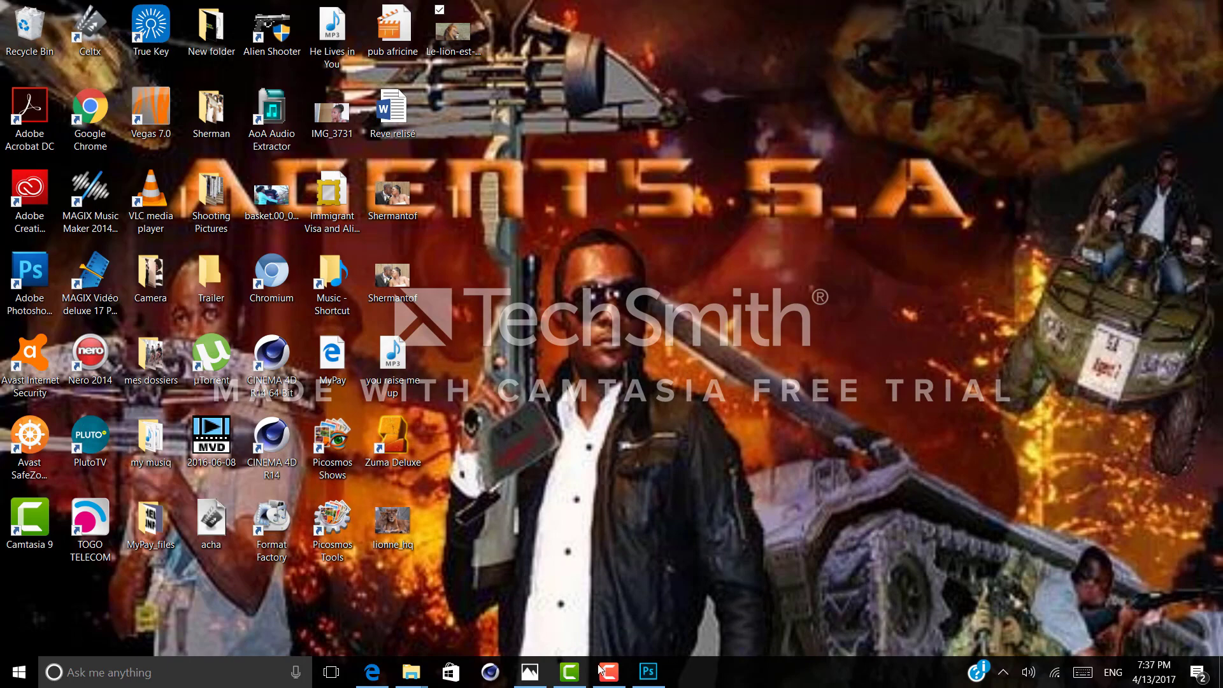